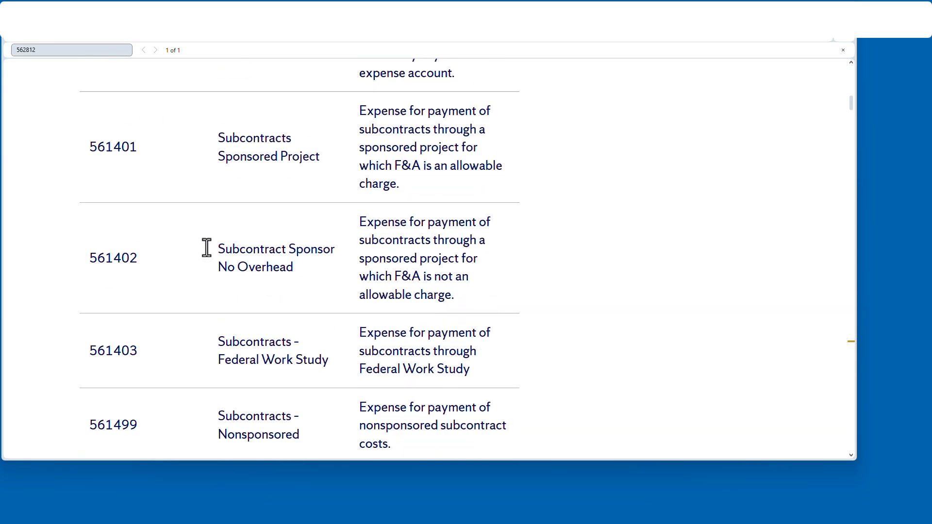
Step: Look through the non-payroll expense accounts on the web page down to the conference registration accounts
scroll(207, 247, down, 10)
scroll(208, 256, down, 20)
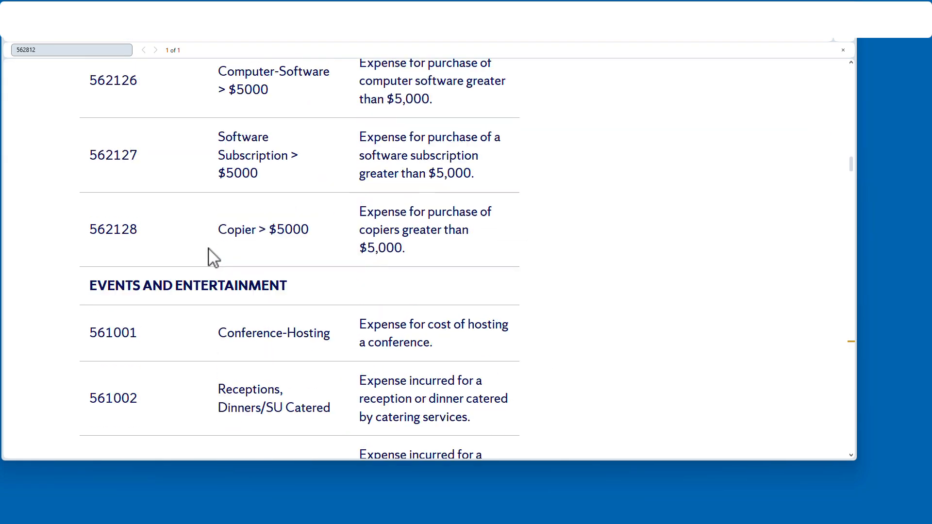
scroll(219, 261, down, 20)
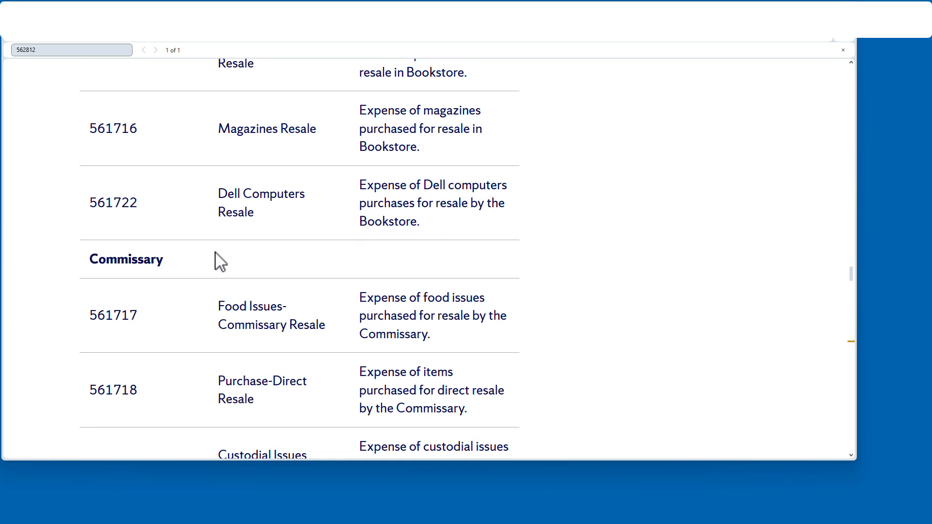
scroll(218, 265, down, 10)
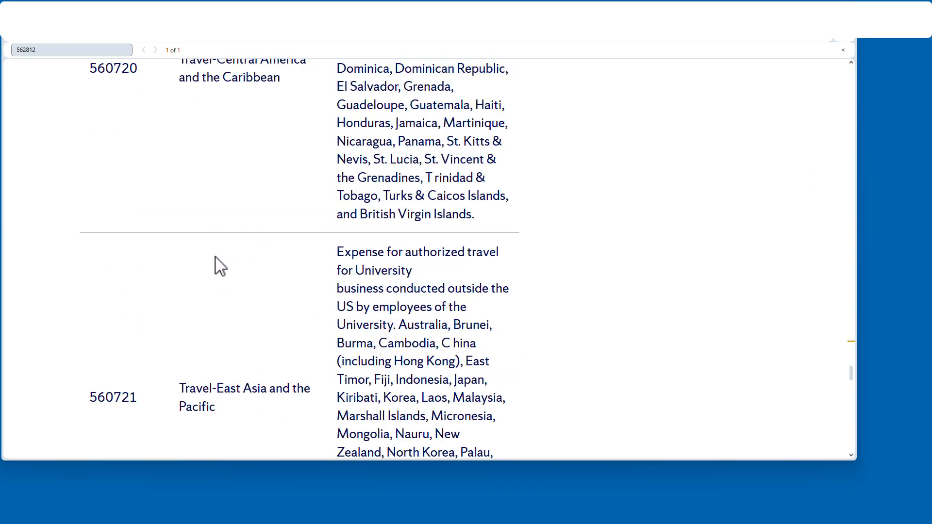
scroll(223, 269, down, 10)
scroll(705, 178, up, 5)
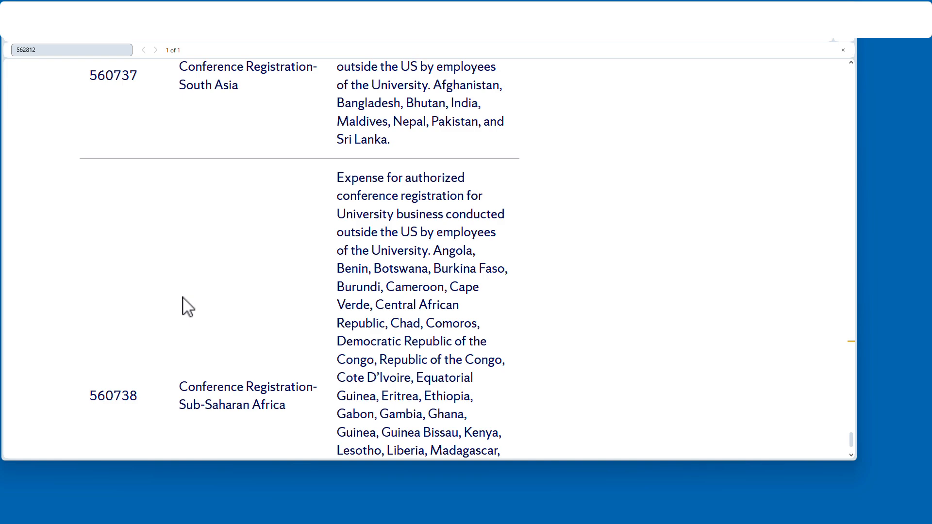
Step: Compare the Account and Description columns in the Excel workbook with the account table on the Syracuse University web page
key(alt+Tab)
click(306, 269)
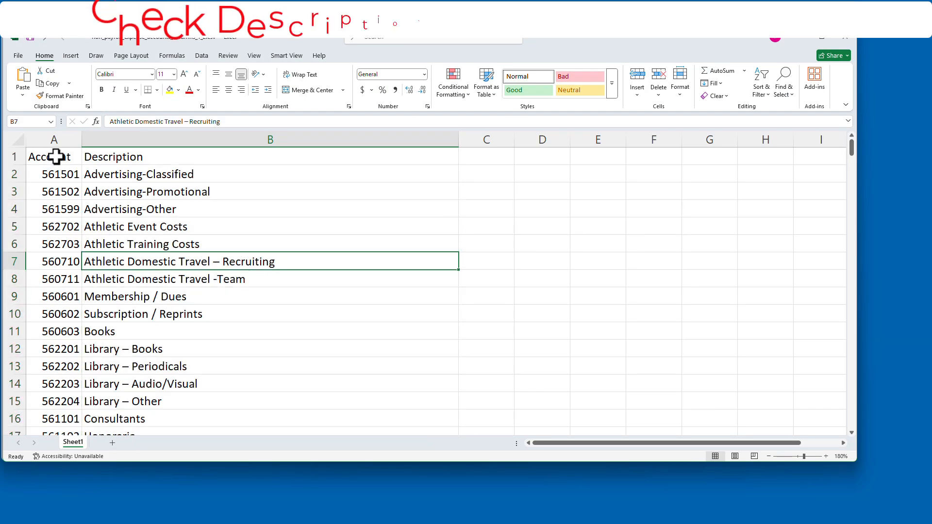
click(57, 158)
click(127, 159)
key(alt+Tab)
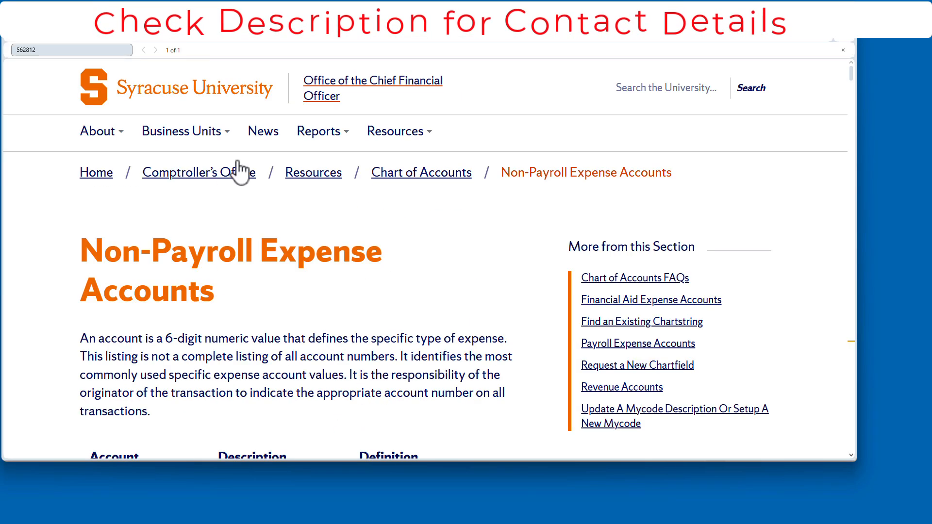
scroll(184, 337, down, 5)
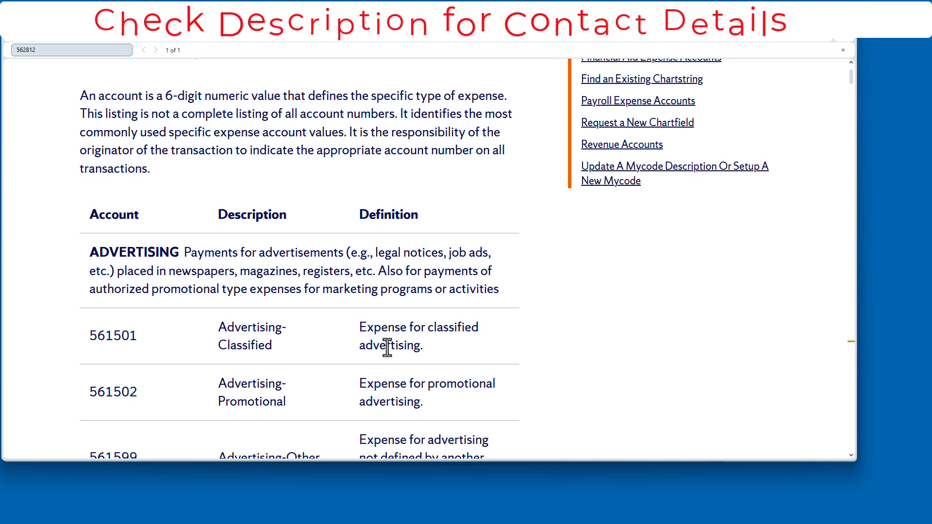
scroll(385, 345, down, 3)
scroll(217, 301, down, 5)
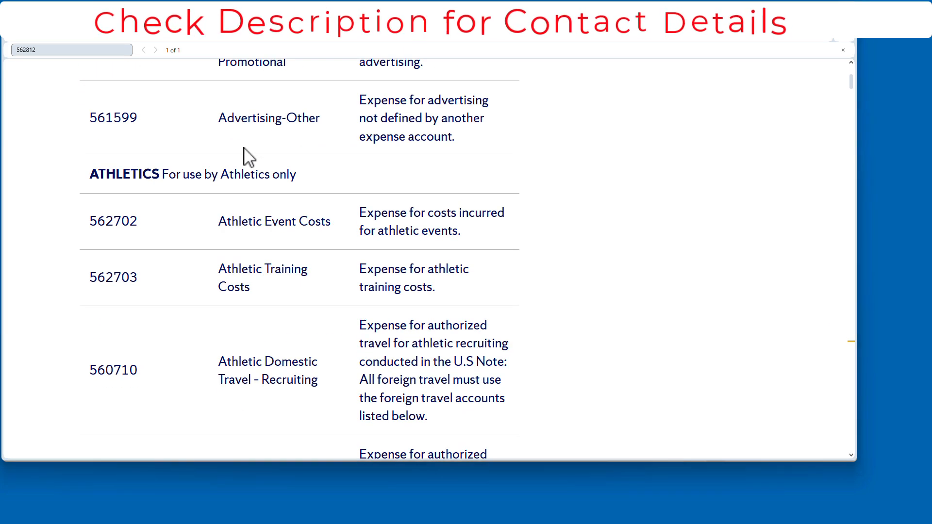
Step: Switch to the Excel workbook and review the list of accounts and descriptions down to its last row, 274
key(alt+Tab)
scroll(197, 255, down, 12)
drag(852, 190, 853, 437)
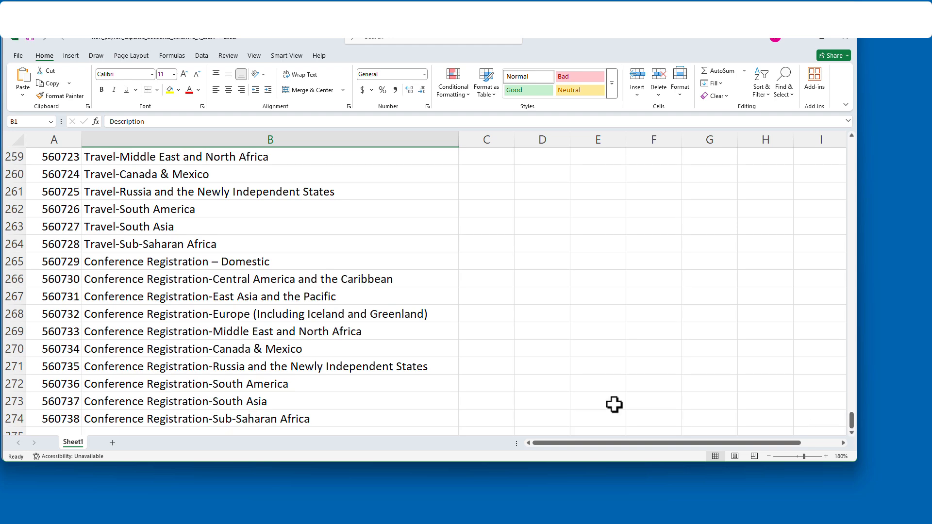
scroll(120, 274, down, 3)
click(10, 263)
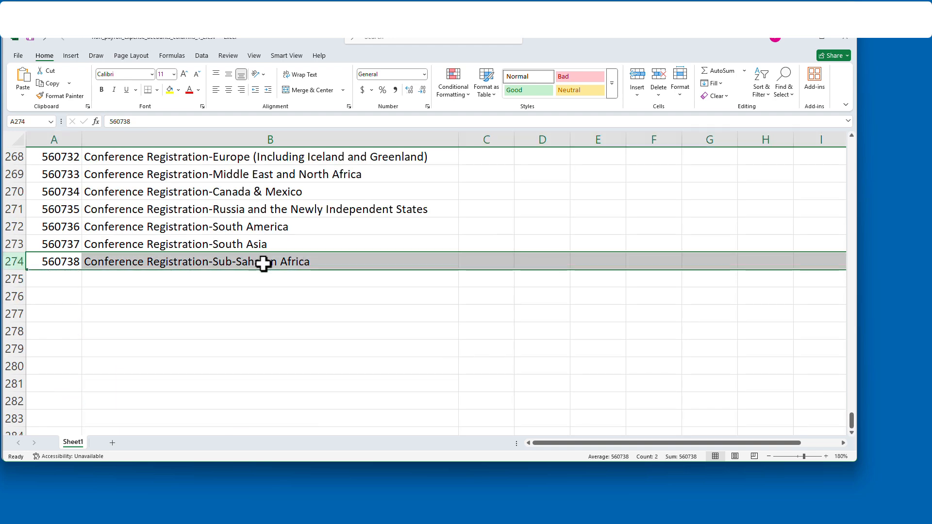
scroll(374, 272, up, 15)
scroll(372, 274, up, 20)
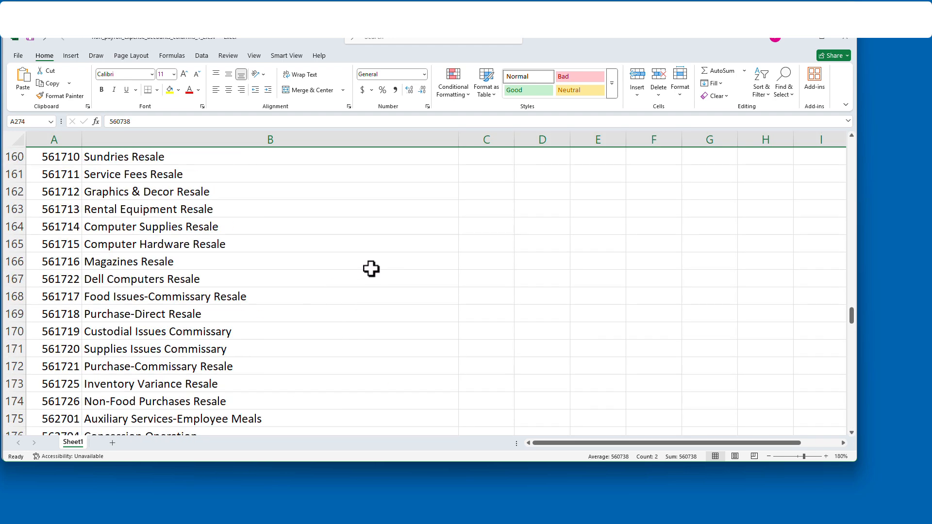
scroll(346, 261, up, 4)
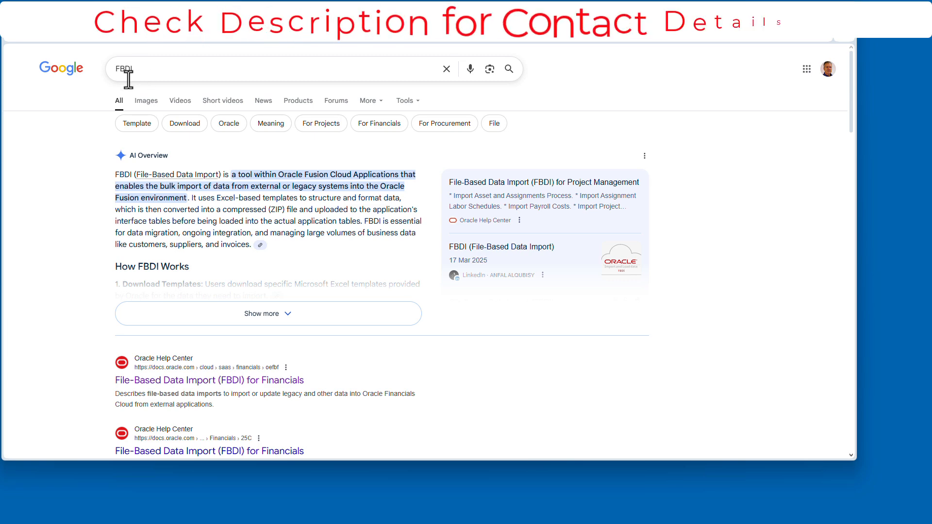
Step: Search Google for FBDI and open the latest release of Oracle's File-Based Data Import (FBDI) for Financials guide
click(197, 63)
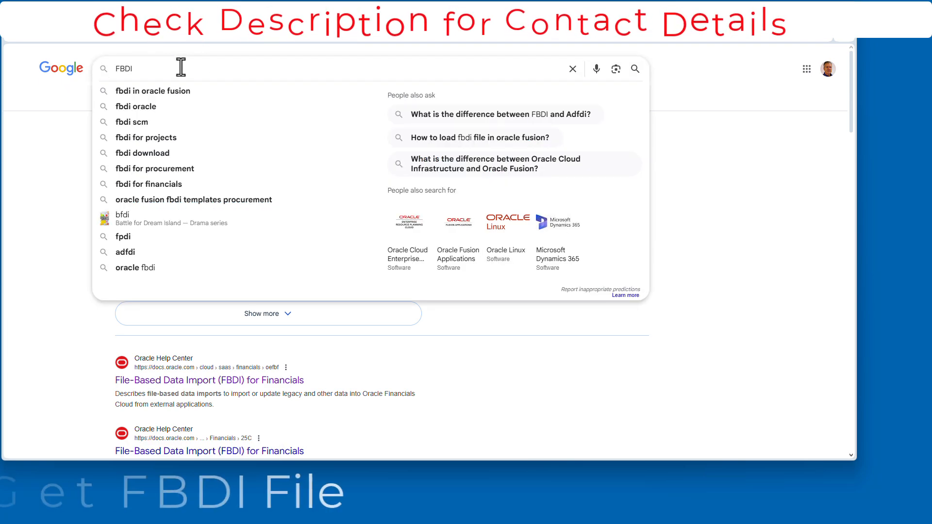
key(Return)
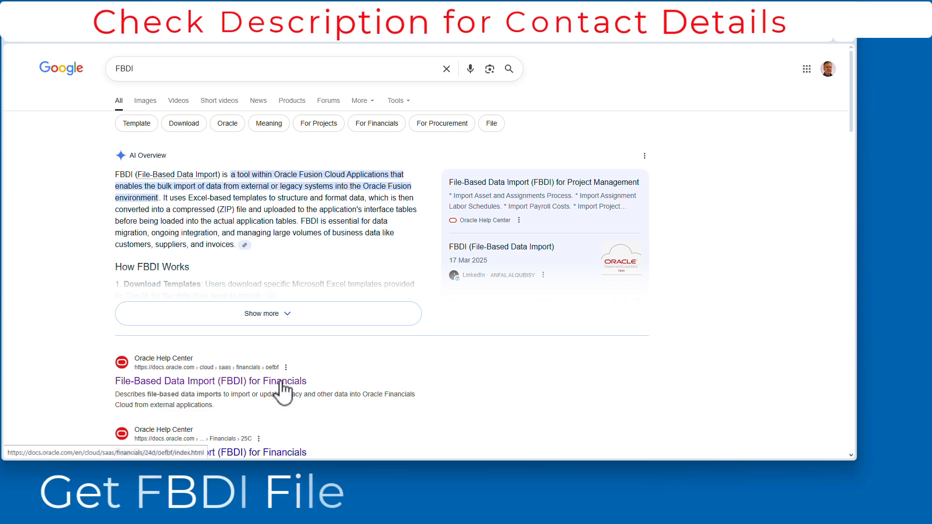
click(284, 382)
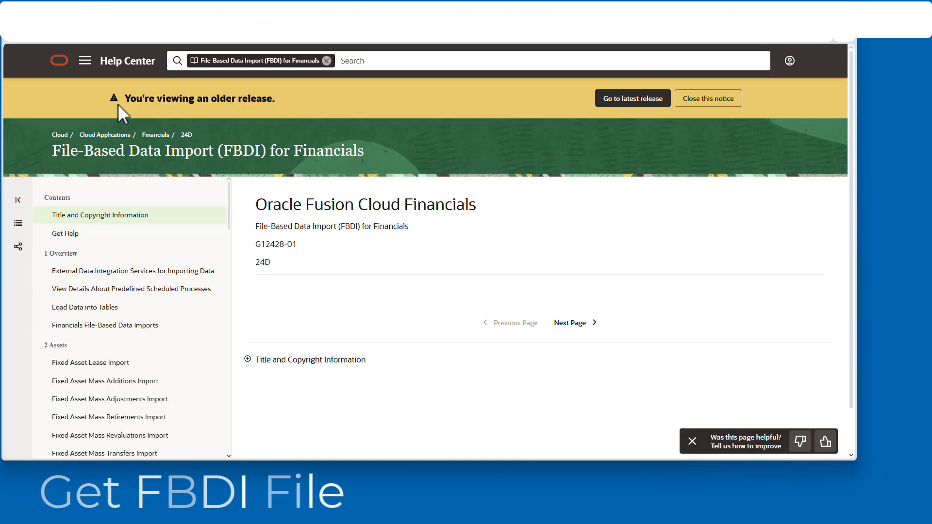
drag(209, 100, 308, 95)
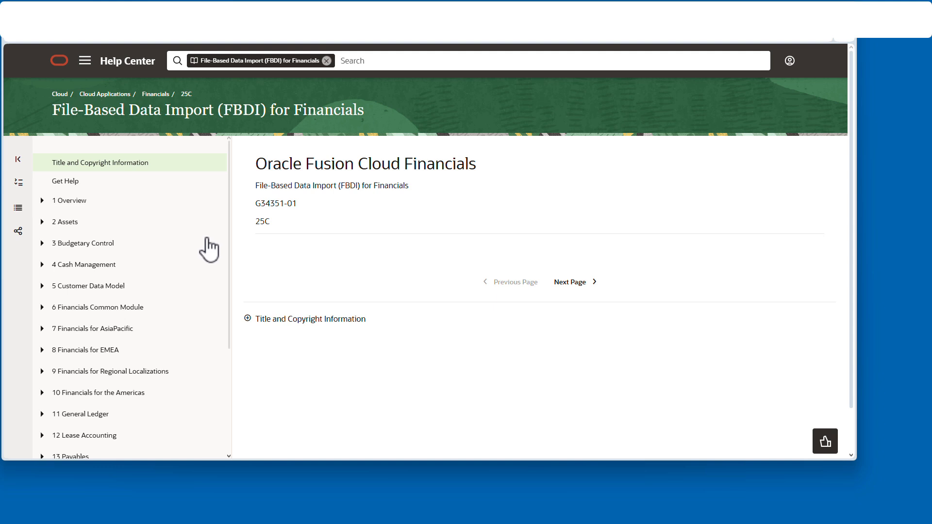
Step: Open the Import Segment Values and Hierarchies page from the General Ledger chapter of the guide
scroll(209, 250, down, 3)
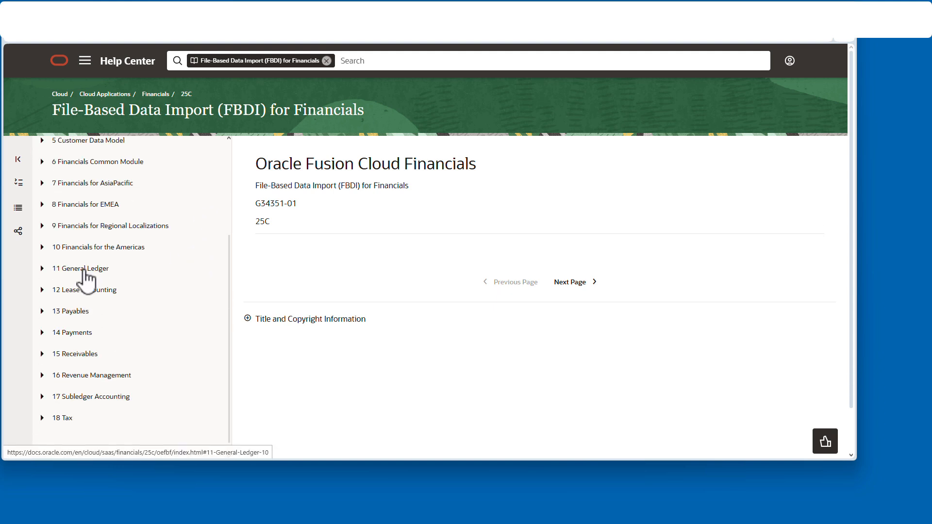
click(84, 272)
scroll(145, 261, down, 4)
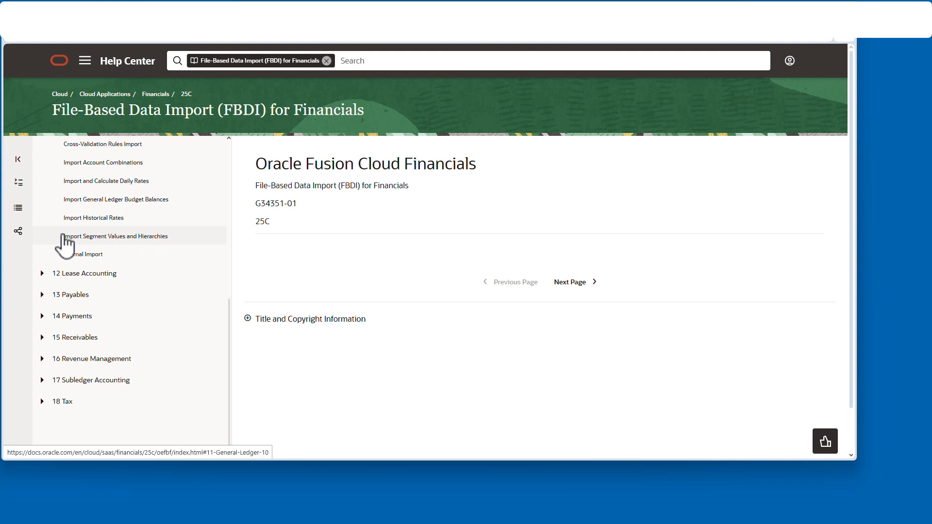
click(147, 238)
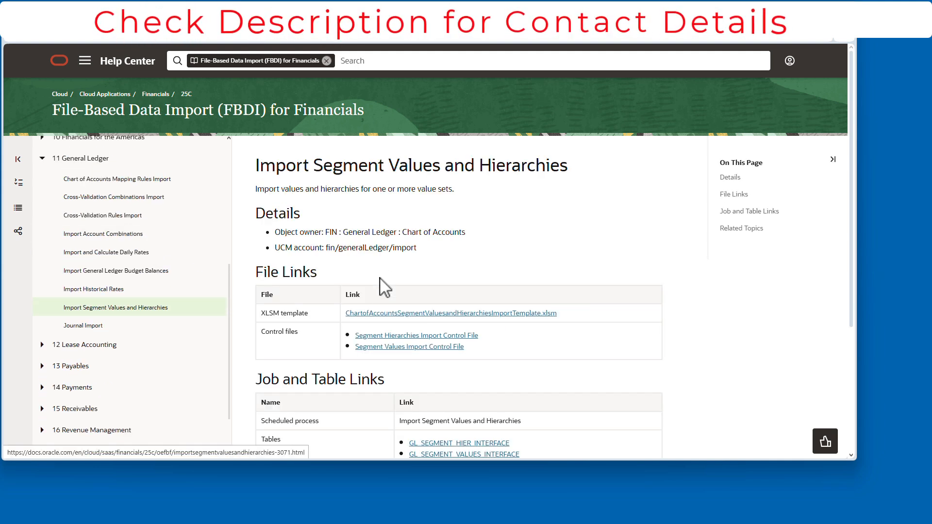
Step: Examine the XLSM template link, the UCM account and the scheduled process name on the Import Segment Values and Hierarchies page
drag(261, 318, 326, 319)
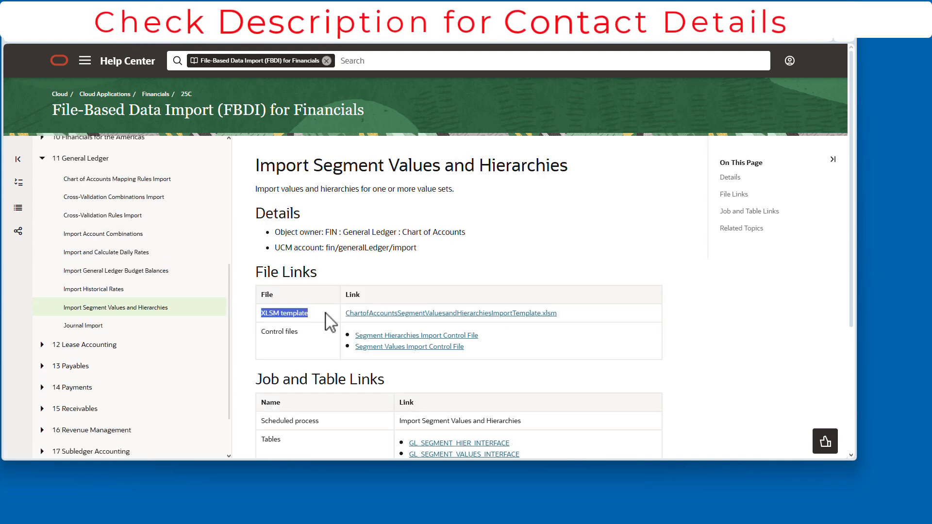
click(575, 262)
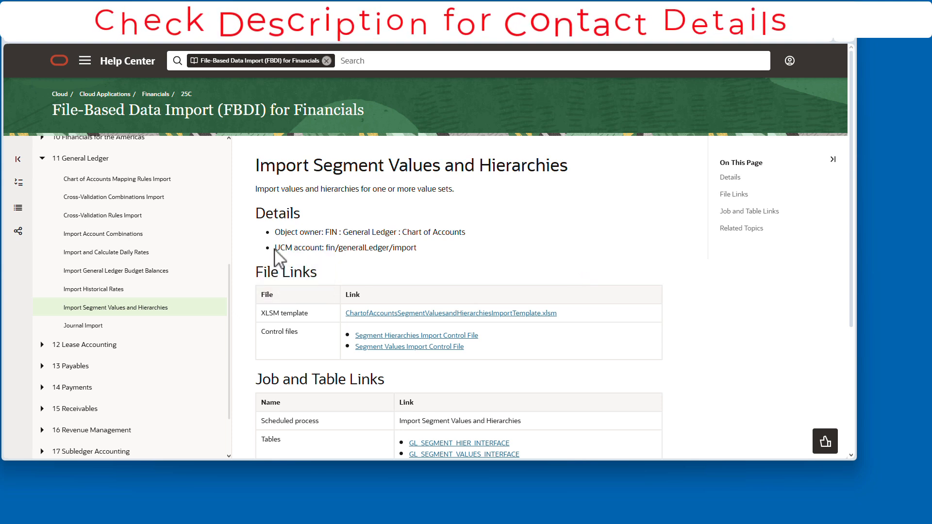
drag(275, 248, 441, 257)
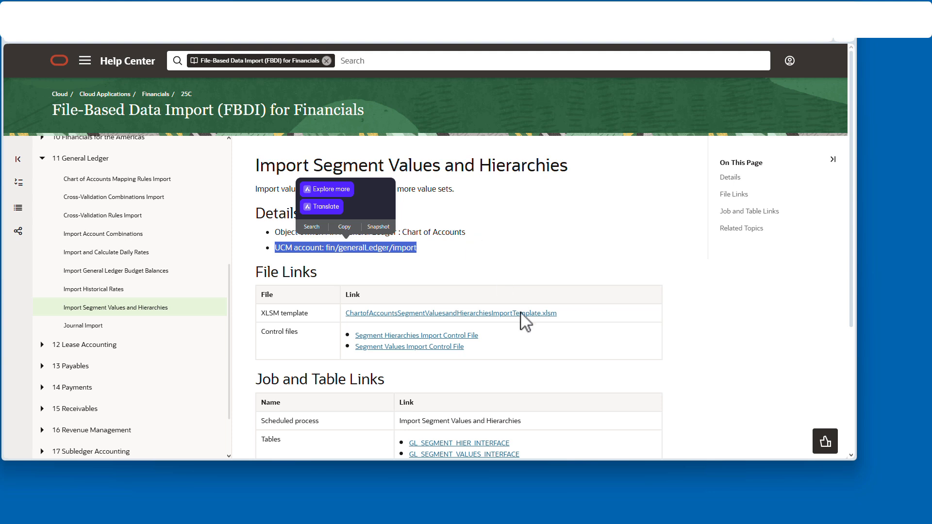
click(736, 331)
scroll(573, 350, down, 3)
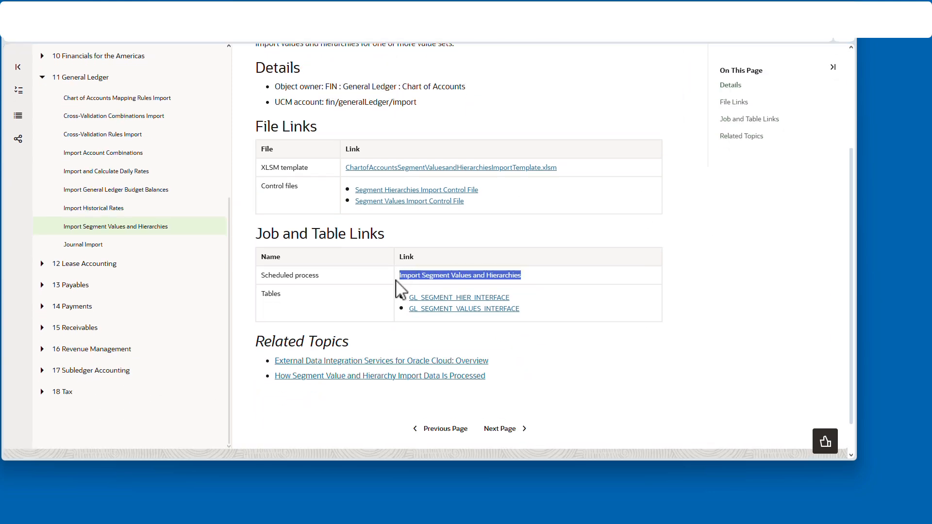
click(688, 274)
scroll(616, 264, up, 3)
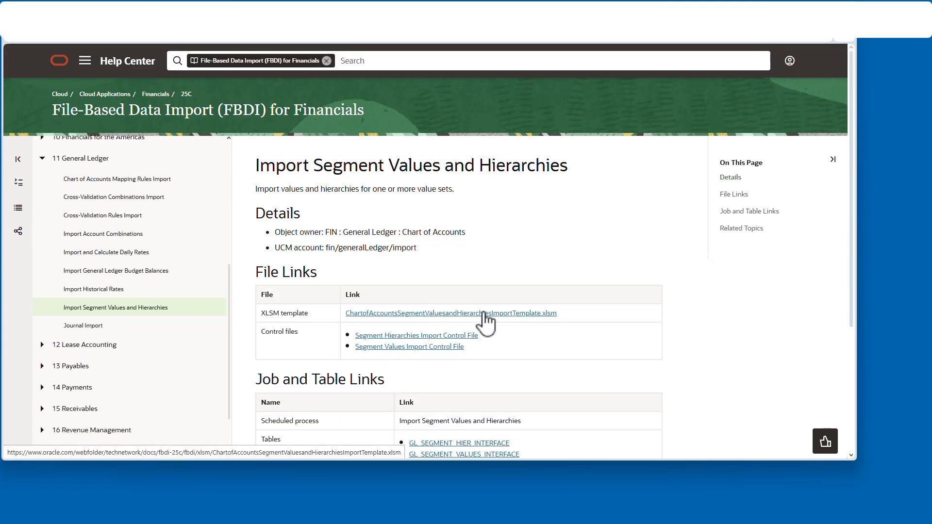
Step: Download ChartofAccountsSegmentValuesandHierarchiesImportTemplate.xlsm and unblock the downloaded file in its properties
click(486, 315)
click(800, 69)
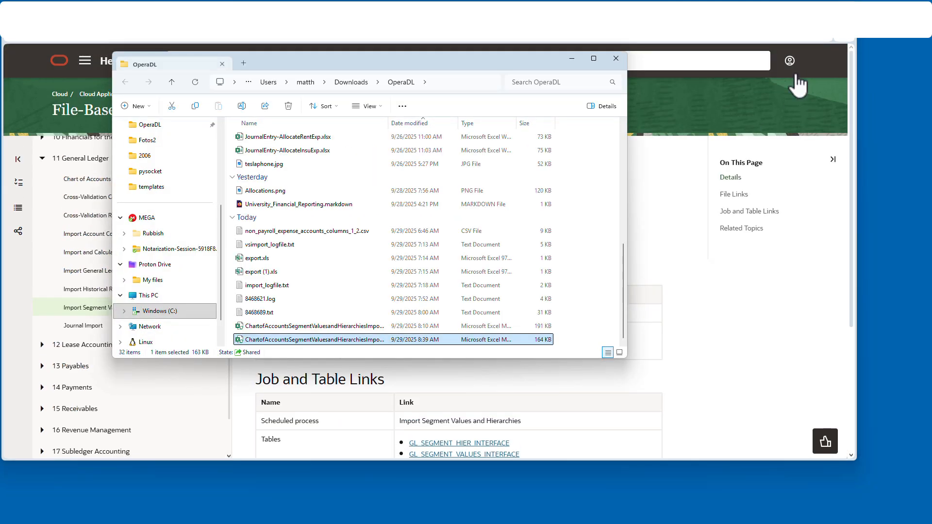
right_click(304, 340)
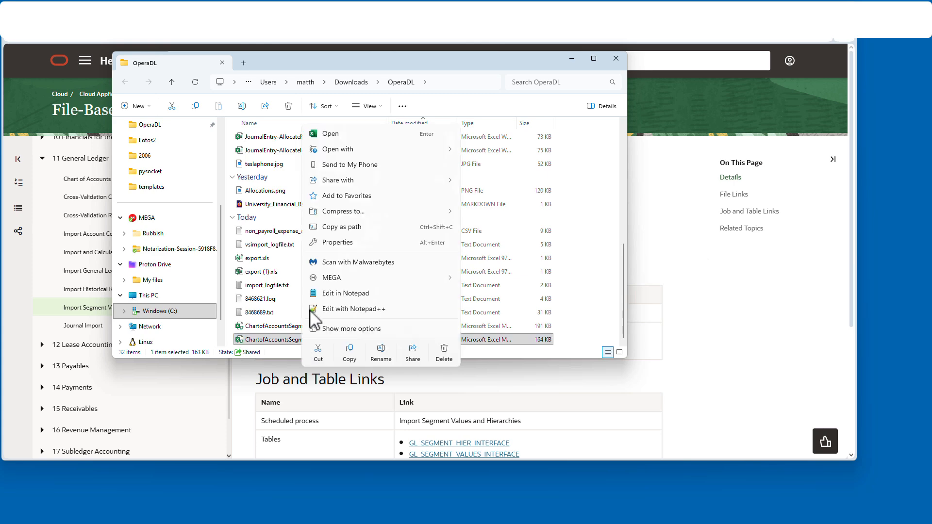
click(338, 242)
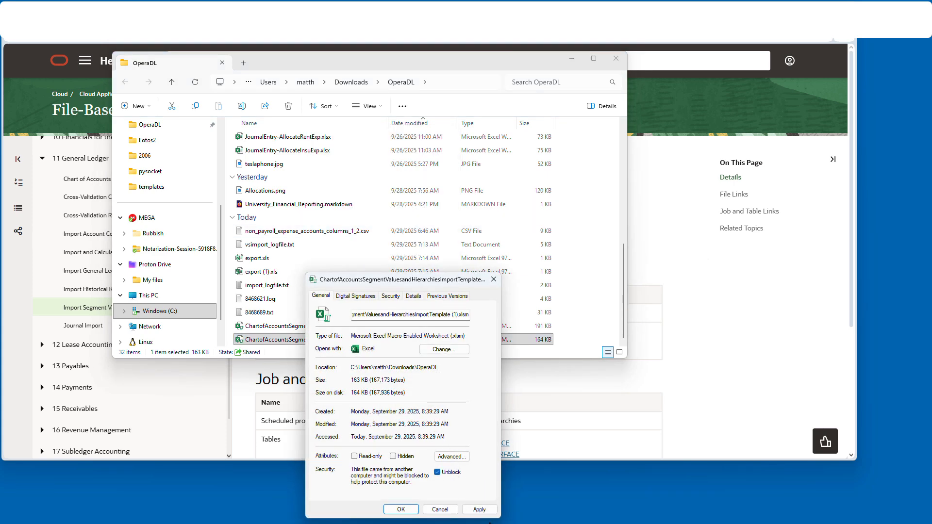
click(401, 509)
Step: Open the downloaded import template in Excel and go to its GL_SEGMENT_VALUES_INTERFACE sheet
double_click(316, 342)
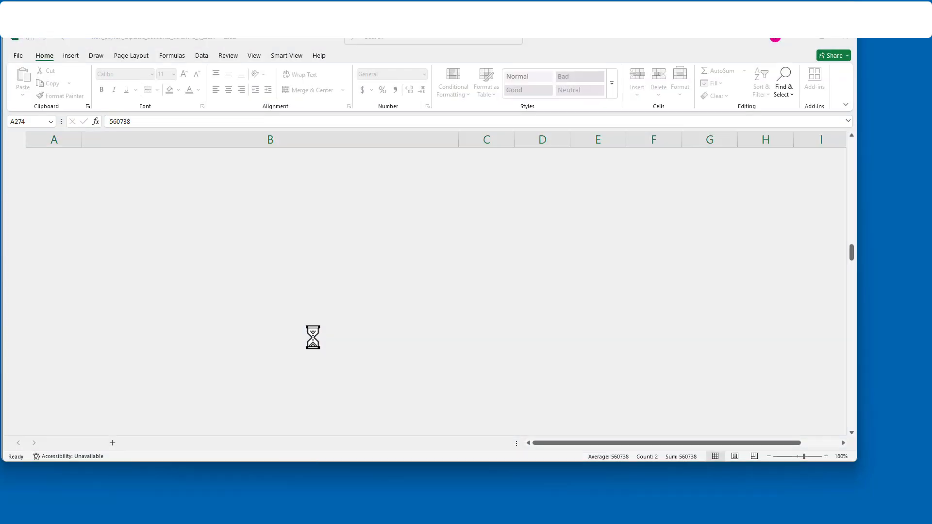
scroll(283, 309, down, 1)
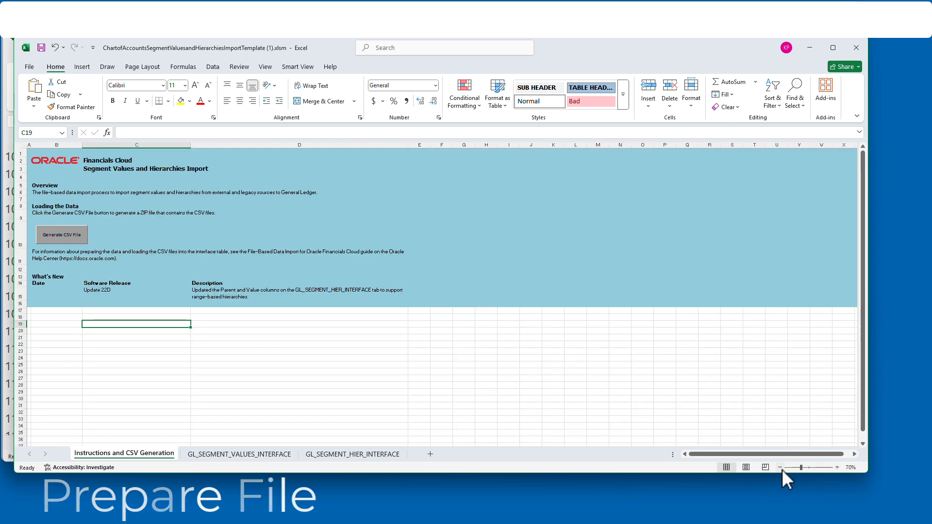
click(257, 454)
scroll(375, 304, down, 12)
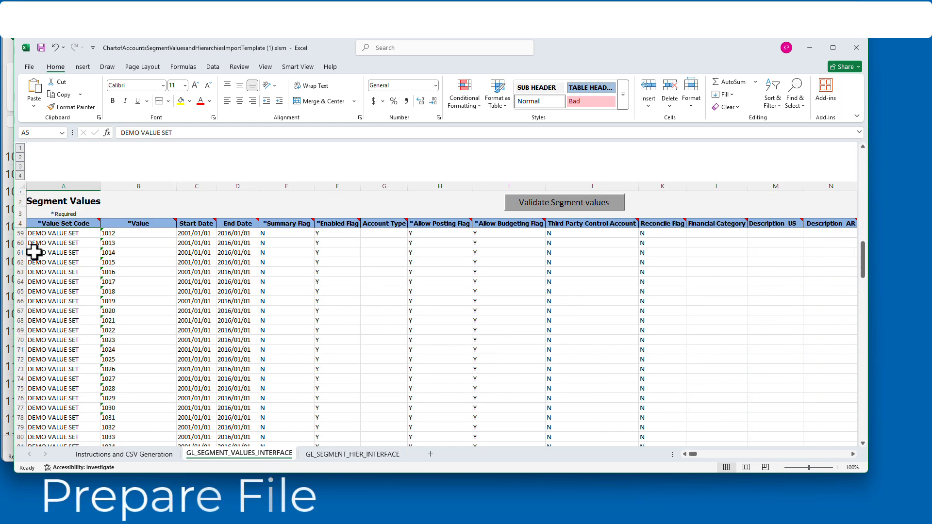
Step: Clear the demo entries from the Value Set Code column, rows 5 to 153
drag(35, 252, 88, 298)
scroll(122, 304, down, 11)
scroll(142, 307, down, 14)
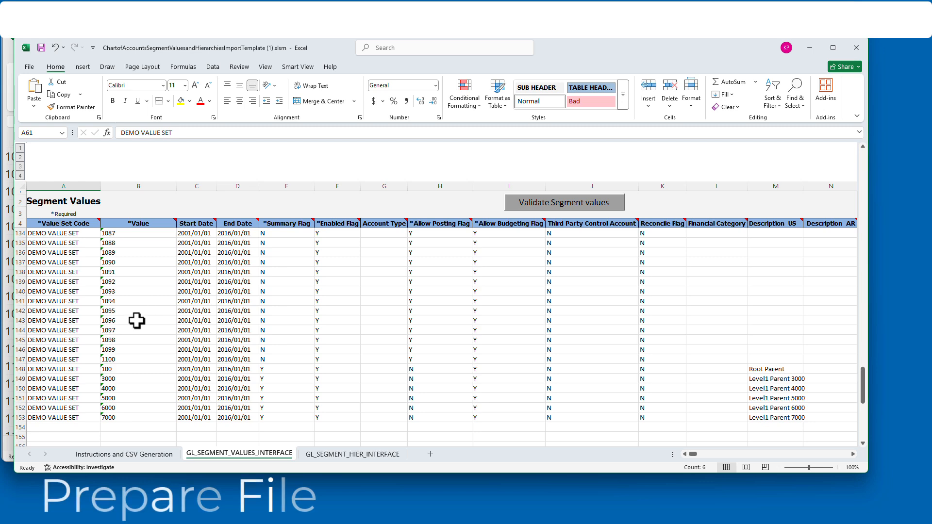
drag(65, 419, 69, 235)
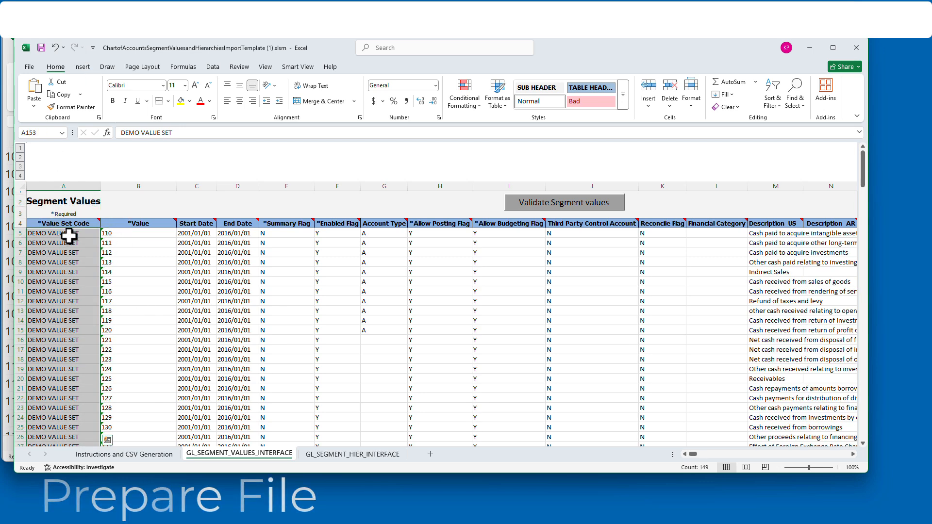
key(Delete)
Step: Clear the sample data from the Value and End Date columns in rows 5 to 153 and from Account Type in rows 5 to 15
drag(150, 234, 126, 475)
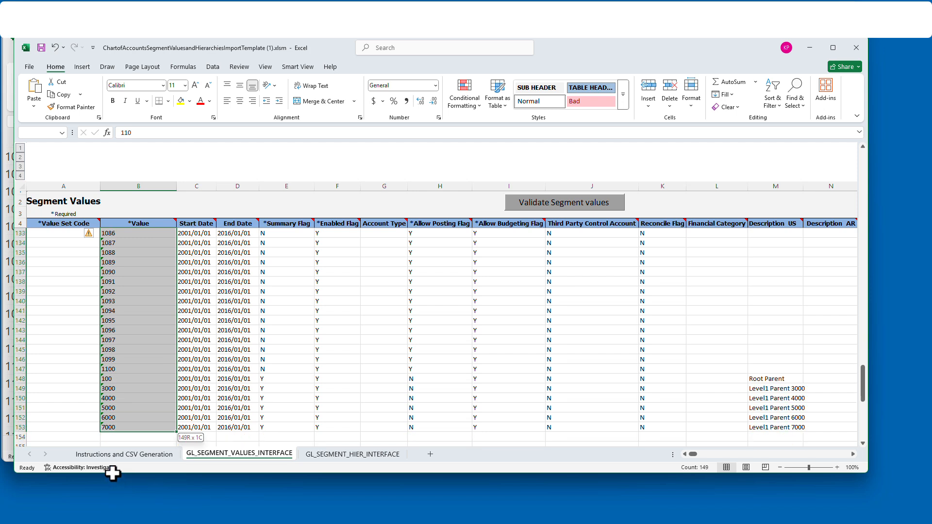
drag(248, 412, 241, 234)
key(Delete)
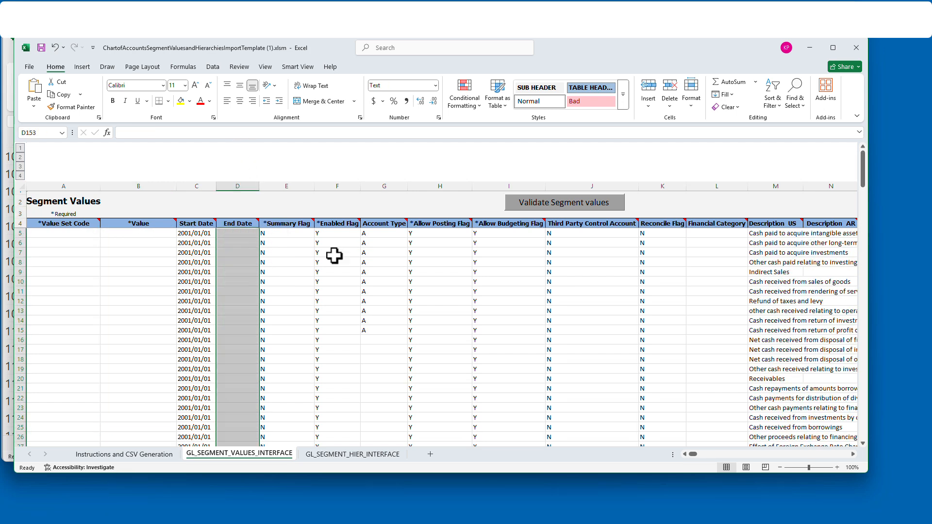
drag(384, 234, 378, 335)
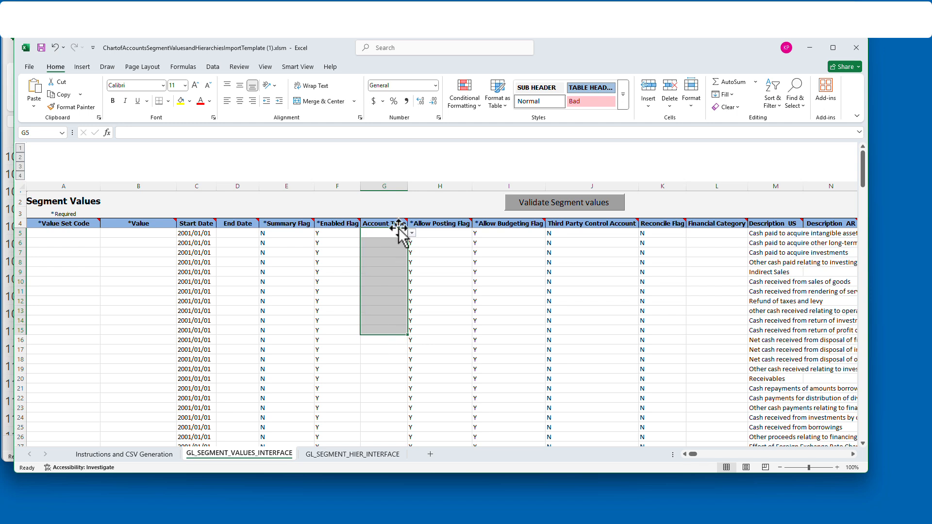
Step: Clear the sample text from the Description US column in rows 5 to 153 and enter SUPERACCTVS as the Value Set Code in row 5
click(788, 237)
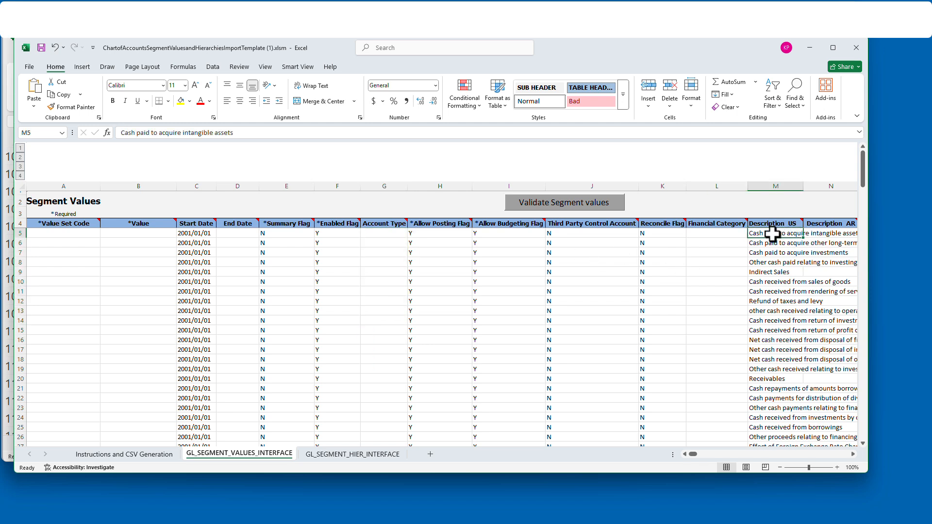
drag(773, 235, 759, 297)
scroll(817, 356, down, 17)
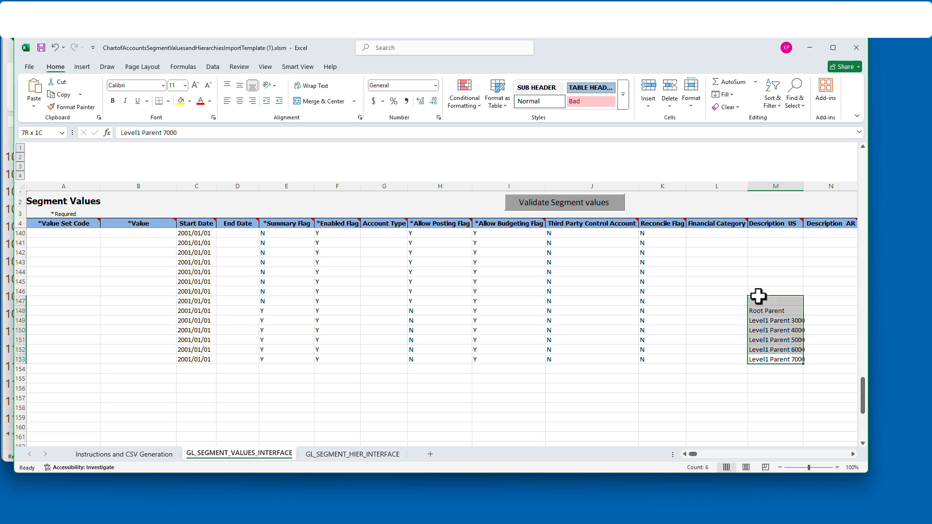
scroll(768, 303, up, 12)
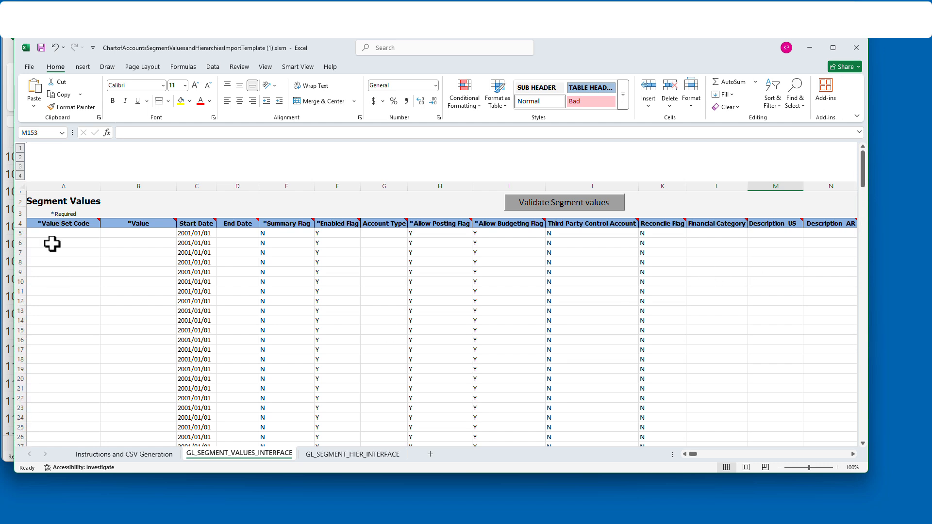
text(SUPERACCTVS)
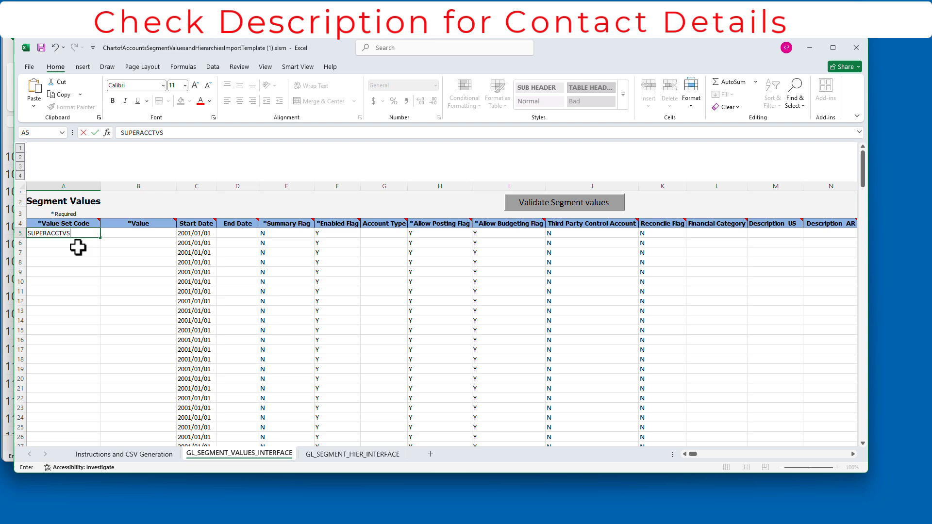
key(Return)
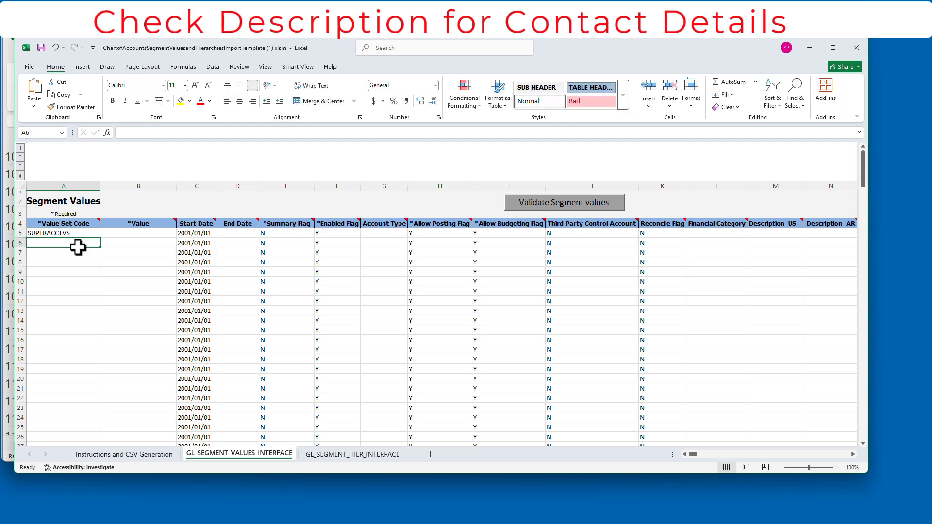
Step: Copy all account numbers, without the header, from the non-payroll expense accounts workbook into the template's Value column, starting at row 5
click(146, 233)
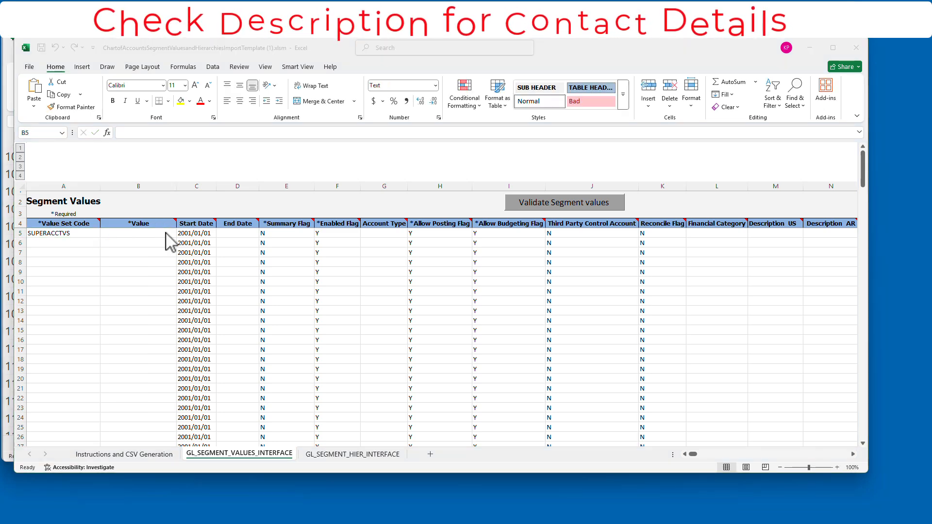
key(alt+Tab)
scroll(692, 243, down, 4)
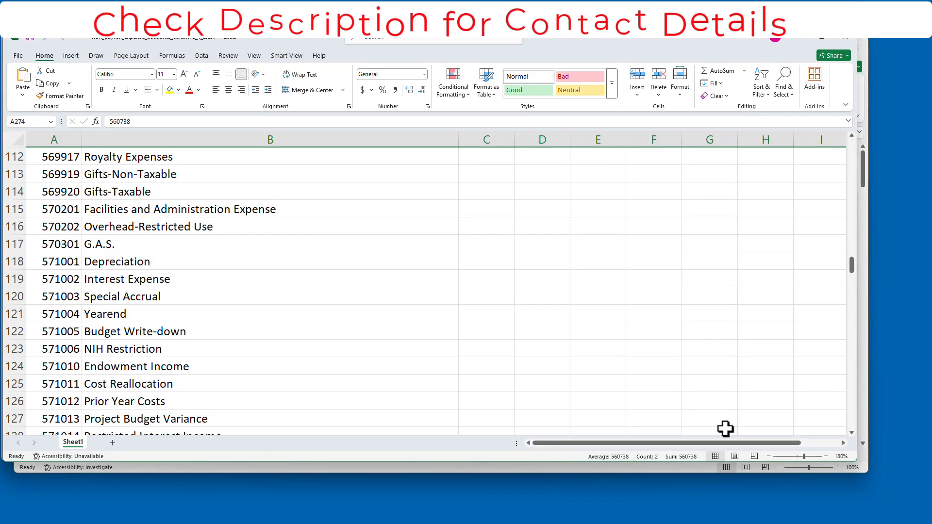
click(769, 456)
click(769, 456)
click(768, 457)
click(769, 456)
click(769, 457)
scroll(388, 343, up, 20)
scroll(45, 164, up, 11)
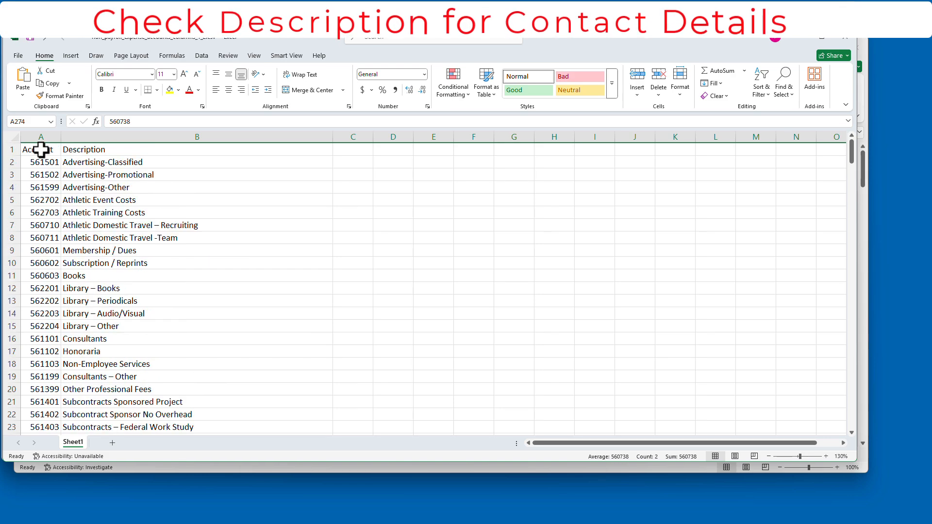
drag(41, 162, 57, 354)
click(195, 467)
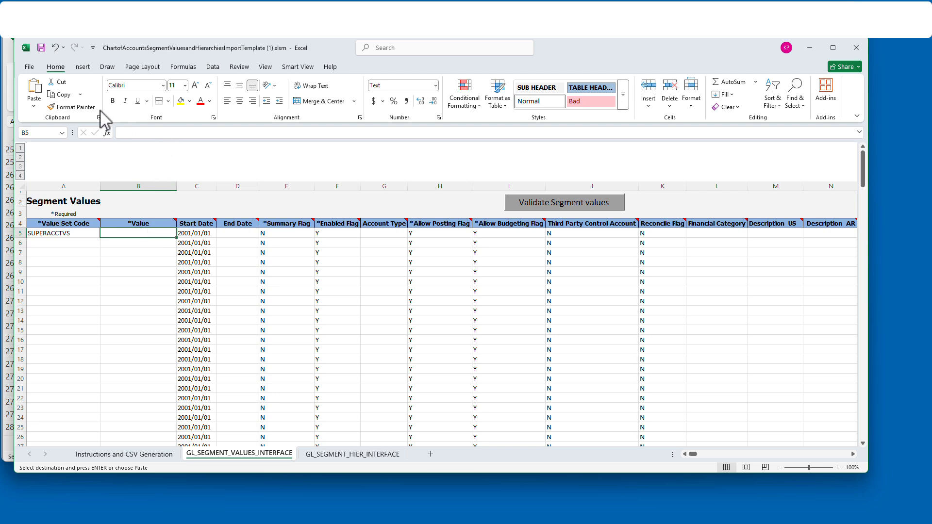
click(34, 104)
Step: Copy all account descriptions from the expense accounts workbook into the template's Description AR column, starting at row 5
click(833, 233)
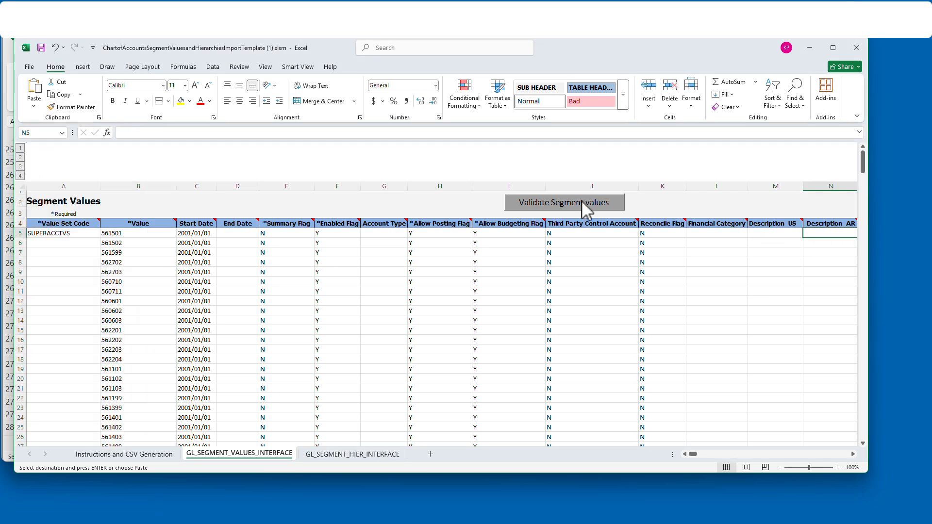
click(8, 356)
drag(73, 356, 69, 163)
click(49, 86)
click(680, 468)
click(34, 104)
Step: Fill the SUPERACCTVS value set code down to row 277 and right-align the whole Value column
click(97, 234)
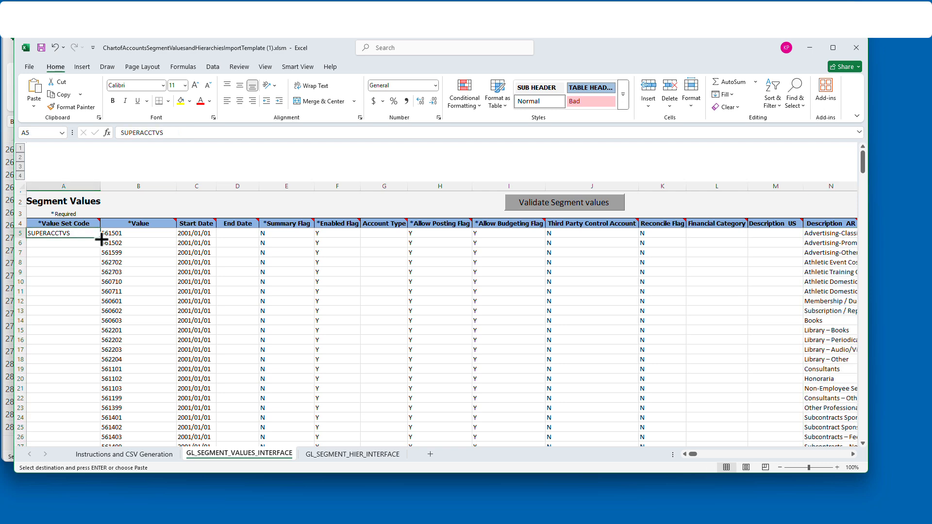
drag(100, 238, 90, 411)
click(157, 223)
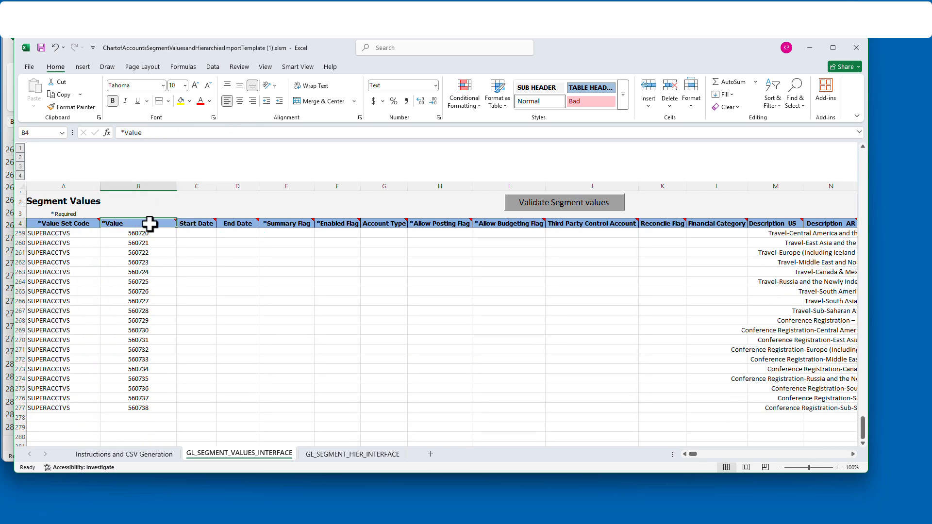
click(139, 186)
click(252, 101)
scroll(171, 265, up, 20)
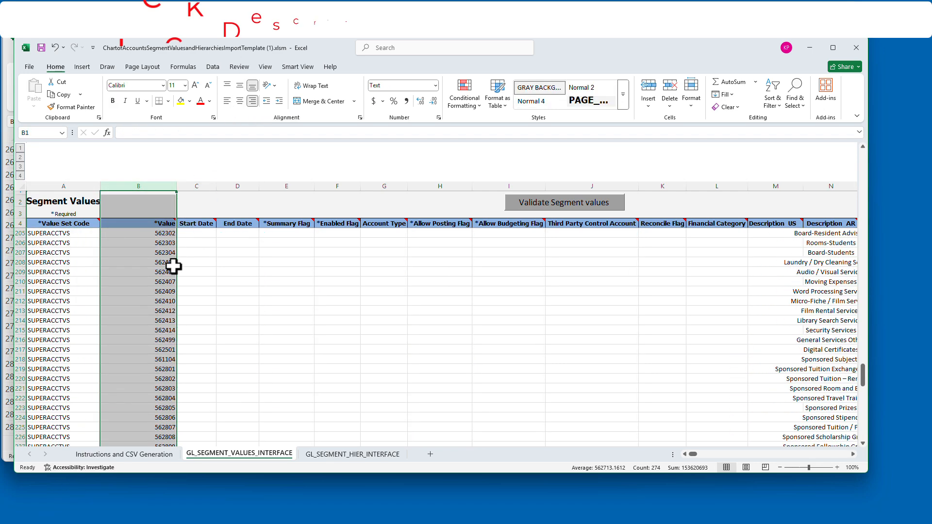
Step: Fill Summary Flag N and Start Date 2001/01/01 down through row 277
click(301, 235)
drag(314, 238, 266, 284)
scroll(202, 262, up, 2)
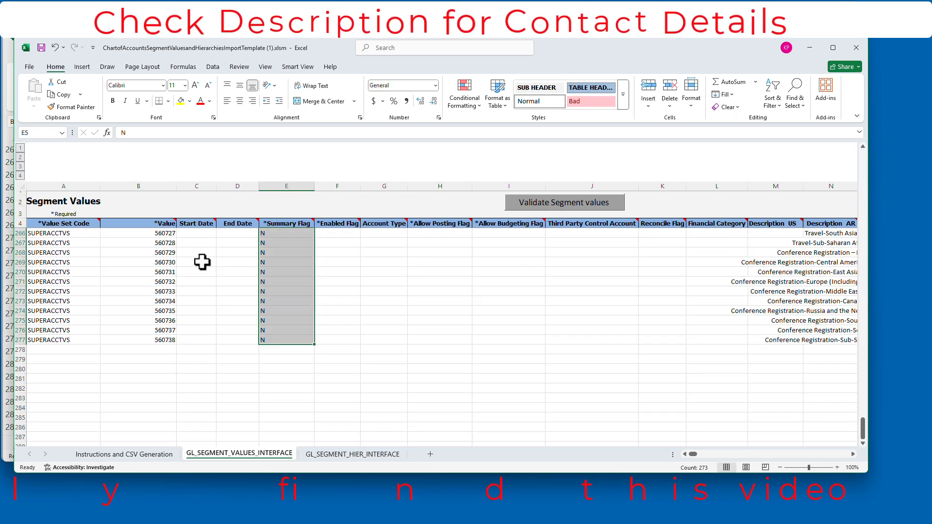
scroll(202, 262, up, 20)
click(196, 233)
drag(217, 238, 223, 426)
scroll(353, 335, up, 20)
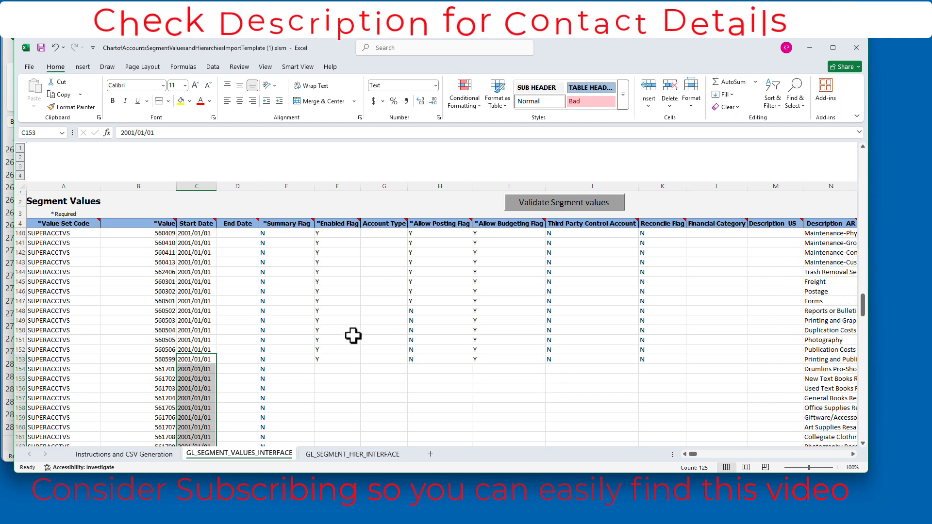
Step: Set Account Type to E for rows 5 to 153
scroll(353, 336, up, 1)
click(349, 389)
click(443, 388)
scroll(437, 378, up, 20)
click(388, 234)
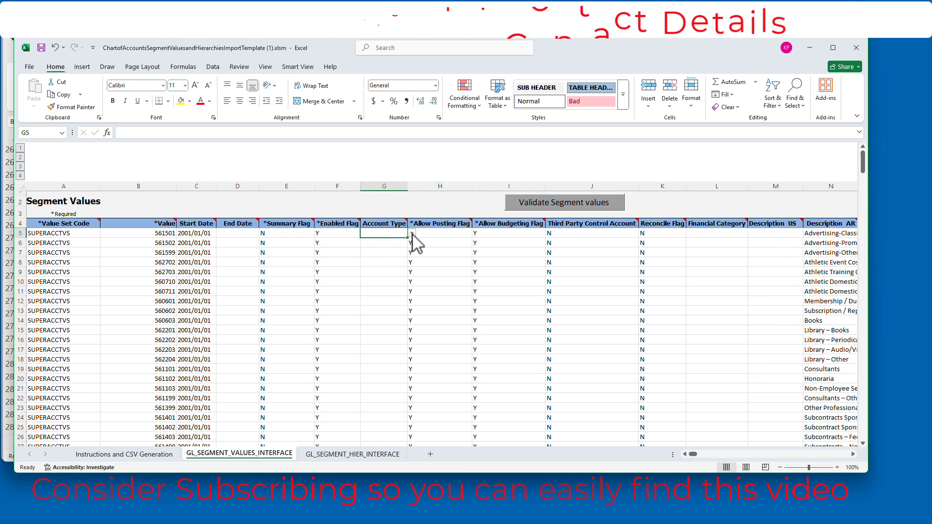
drag(407, 247, 393, 437)
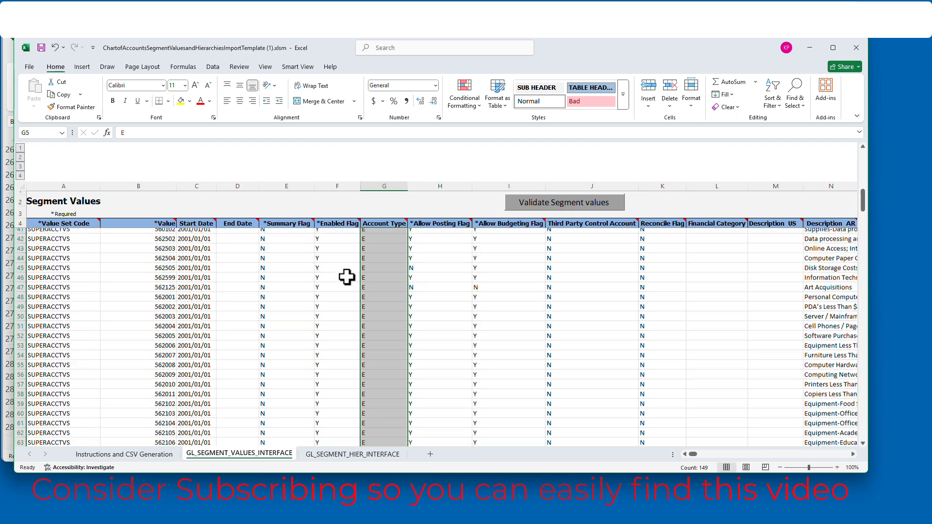
Step: Fill Allow Posting Flag Y down to row 153 and extend row 153's values from Summary Flag through Reconcile Flag to row 277
click(449, 235)
drag(471, 237, 463, 323)
drag(284, 322, 672, 320)
drag(686, 325, 656, 424)
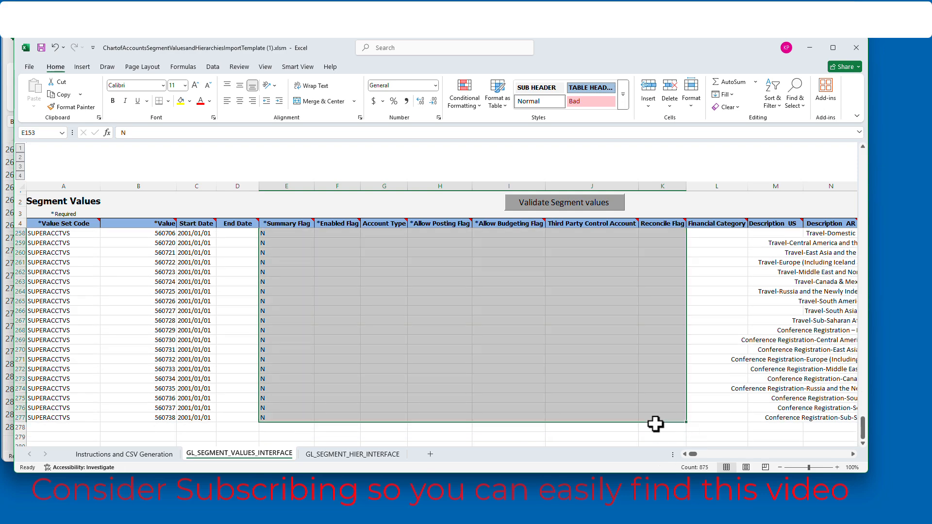
scroll(505, 222, up, 20)
Step: Clear all demo hierarchy data from row 5 down on the GL_SEGMENT_HIER_INTERFACE sheet
click(374, 456)
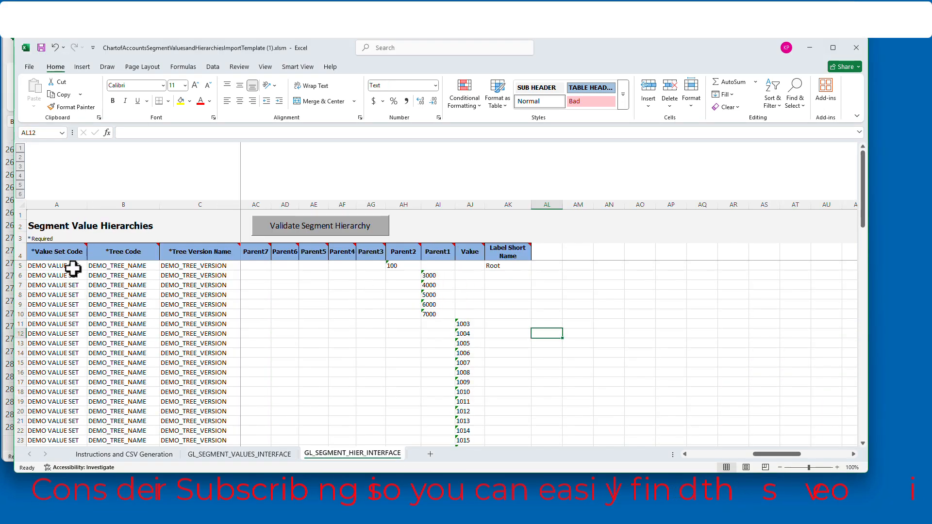
drag(73, 268, 696, 431)
key(Delete)
click(679, 364)
scroll(305, 330, down, 7)
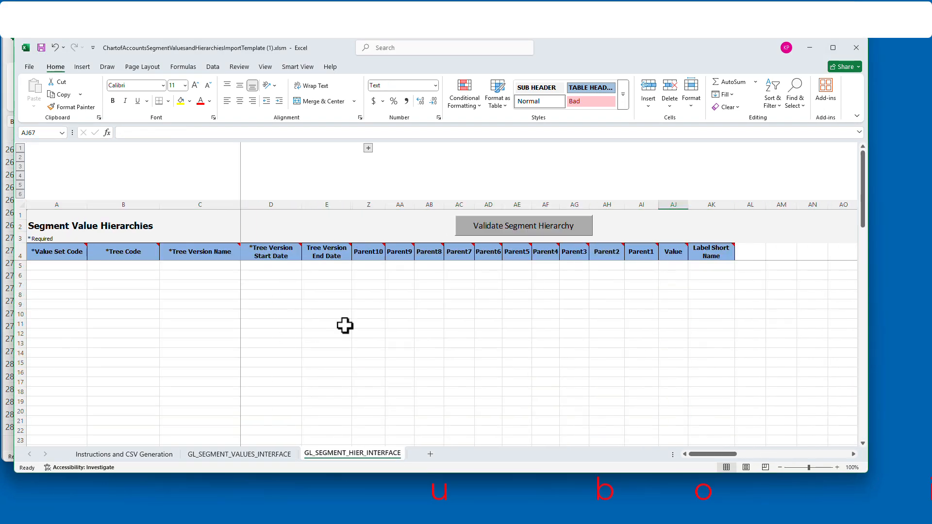
scroll(345, 326, down, 4)
click(838, 467)
click(838, 467)
click(838, 468)
click(837, 467)
click(837, 467)
Step: Review the instructions, the emptied hierarchy sheet and the filled rows of the GL_SEGMENT_VALUES_INTERFACE sheet
click(238, 455)
click(128, 455)
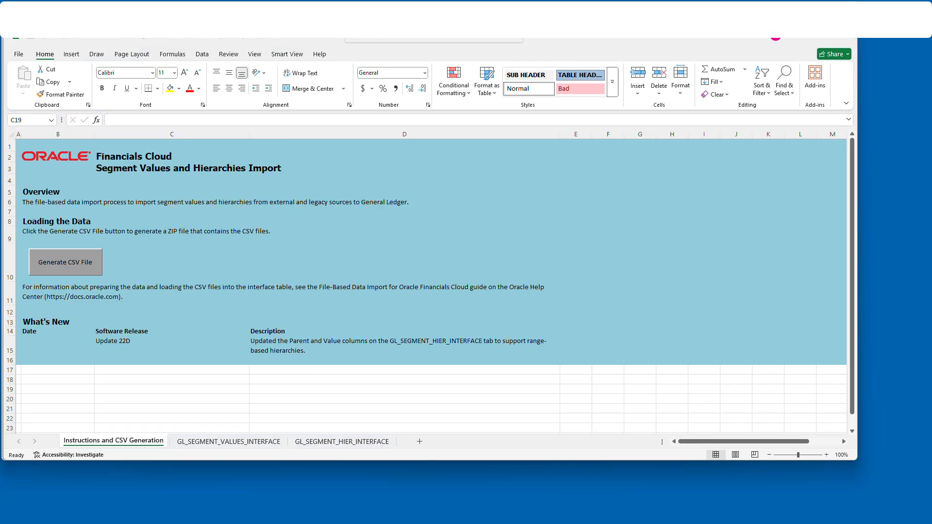
click(366, 442)
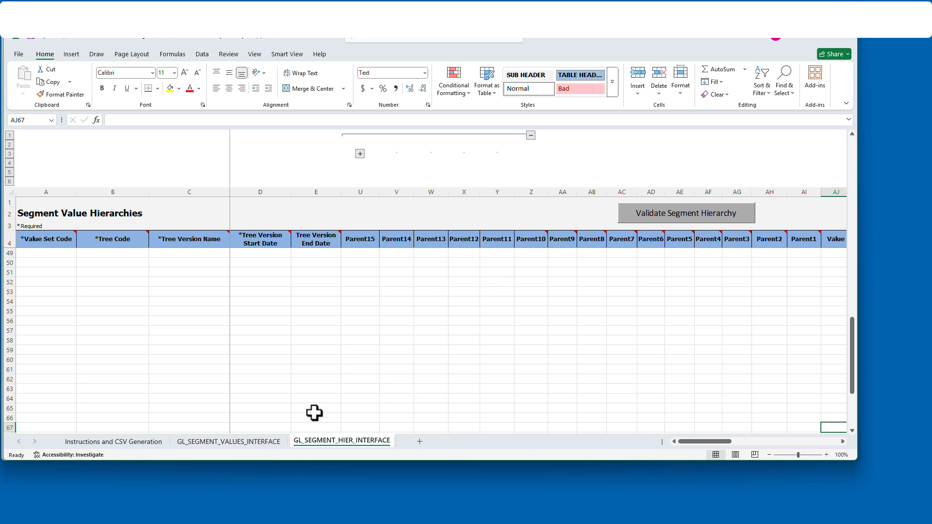
click(263, 442)
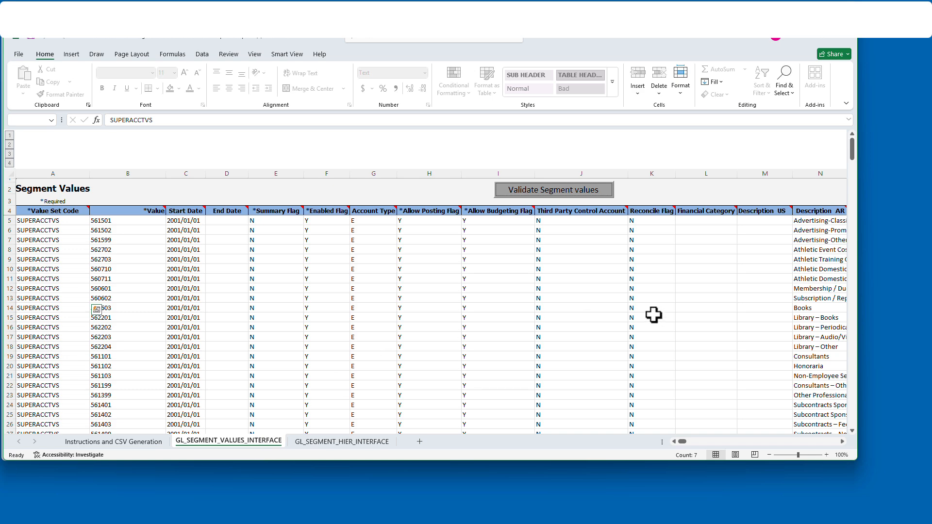
scroll(654, 316, down, 10)
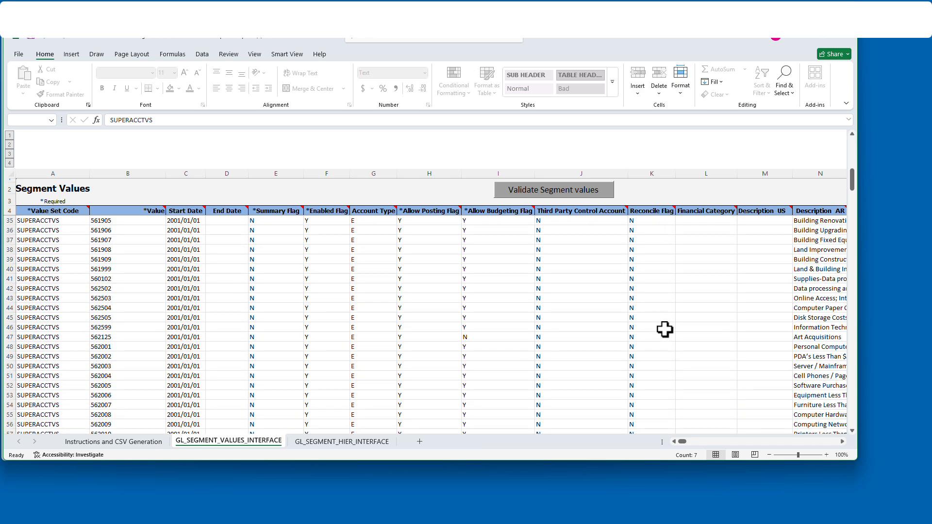
scroll(665, 329, up, 10)
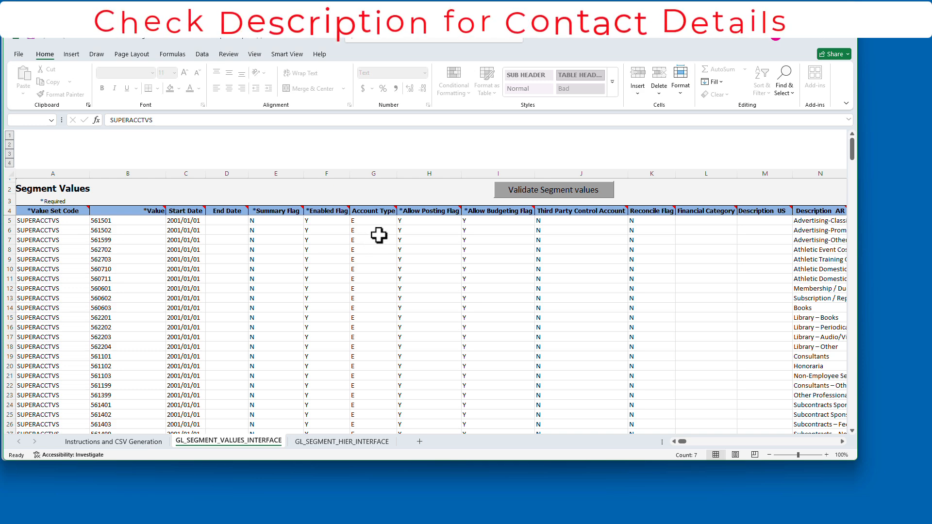
Step: Generate the import files from the instructions sheet, saving GlSegmentValuesInterface.csv and the ZIP file in the Documents folder
click(130, 442)
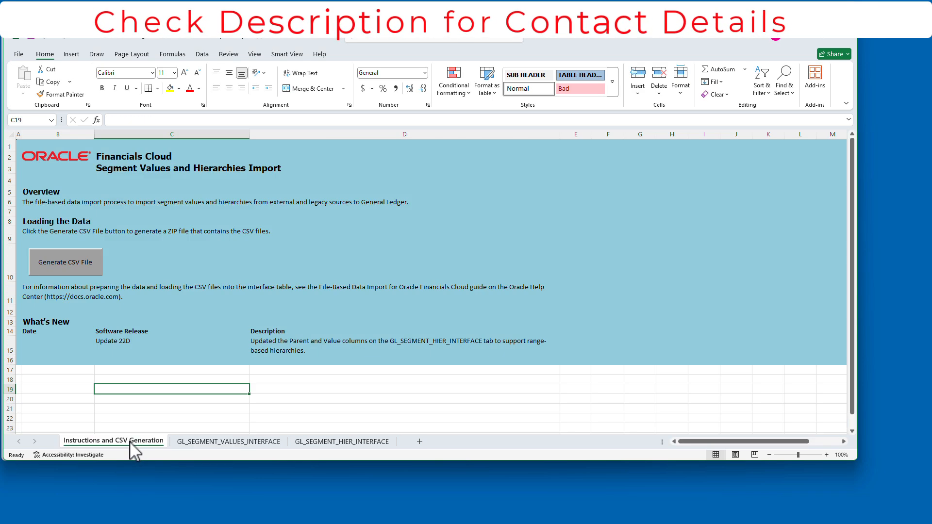
click(69, 261)
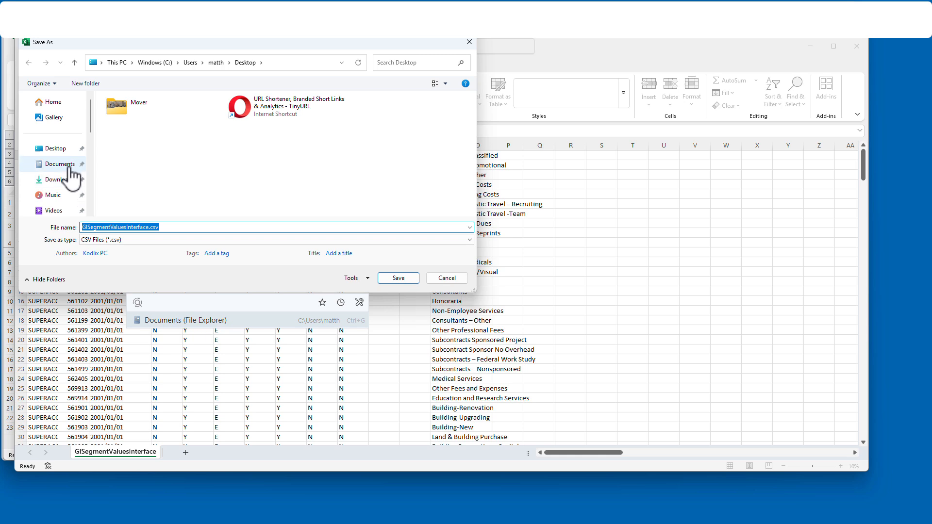
click(70, 166)
click(401, 278)
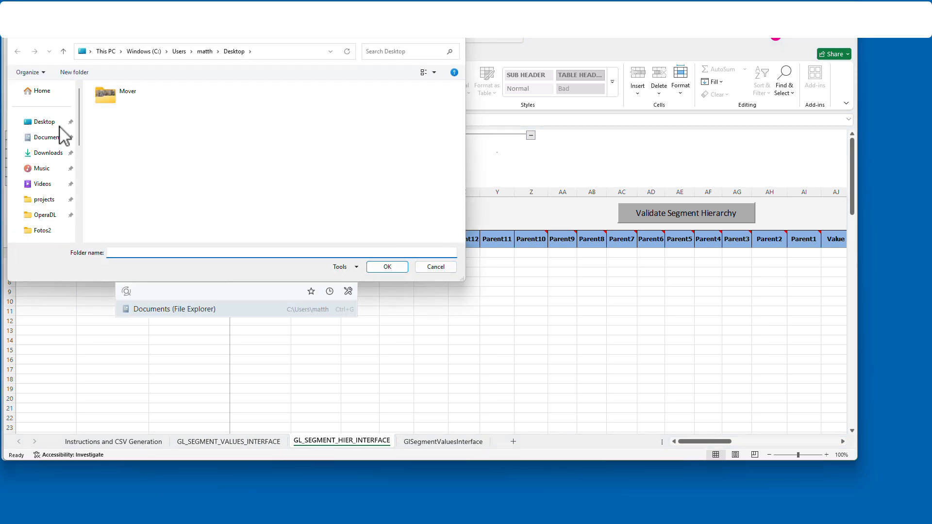
click(53, 138)
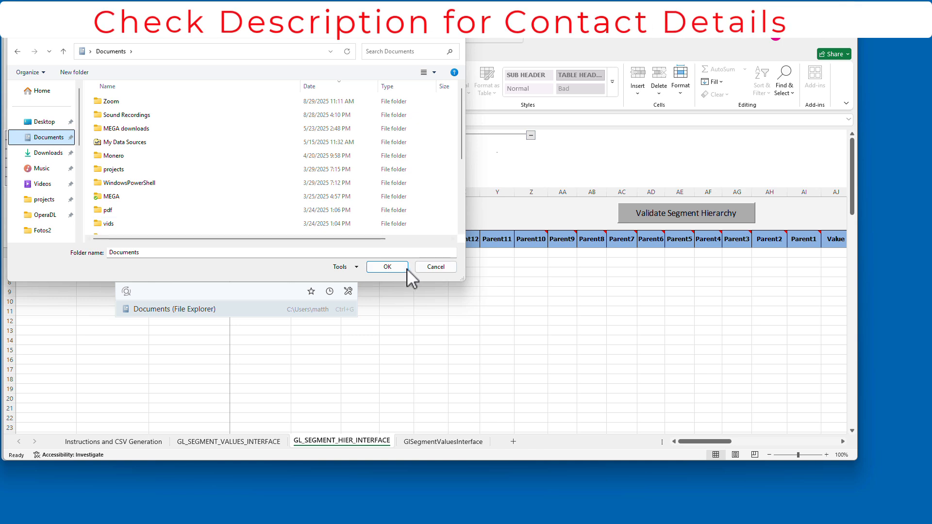
click(387, 266)
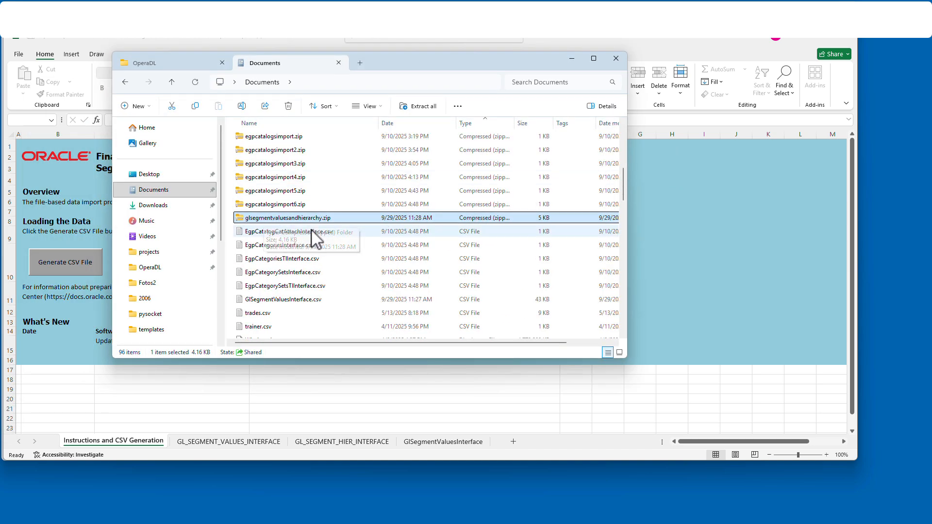
Step: Open GlSegmentValuesInterface.csv as plain text to examine its rows, and select glsegmentvaluesandhierarchy.zip in the Documents folder
click(315, 302)
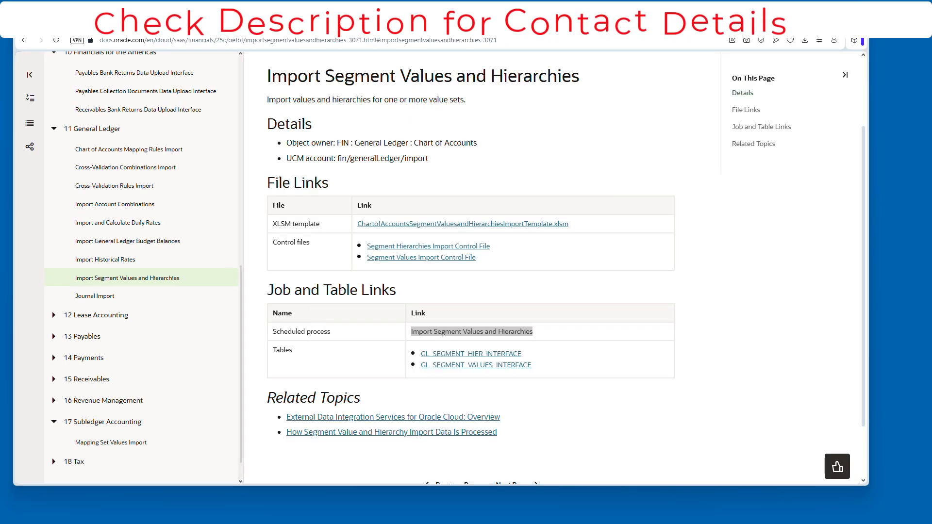
drag(153, 102, 558, 156)
drag(642, 130, 437, 34)
scroll(169, 113, down, 12)
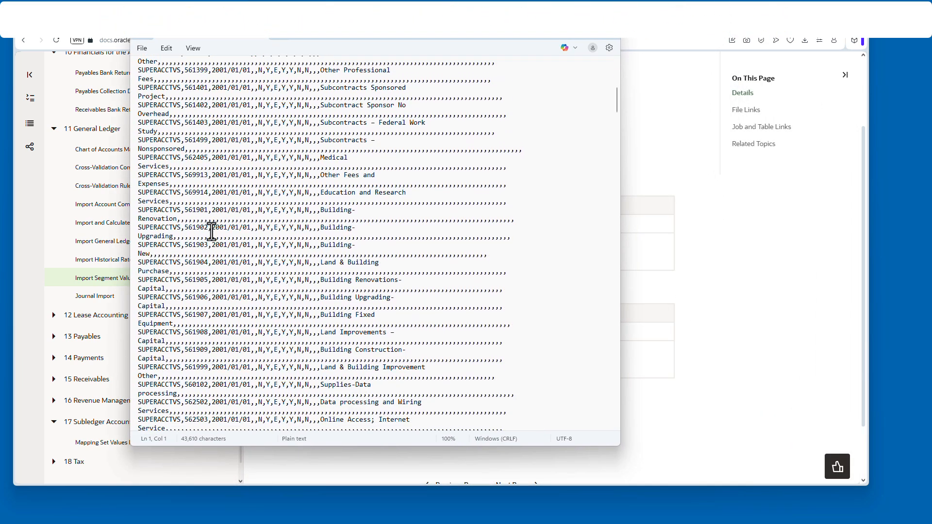
scroll(214, 228, down, 3)
scroll(237, 224, down, 7)
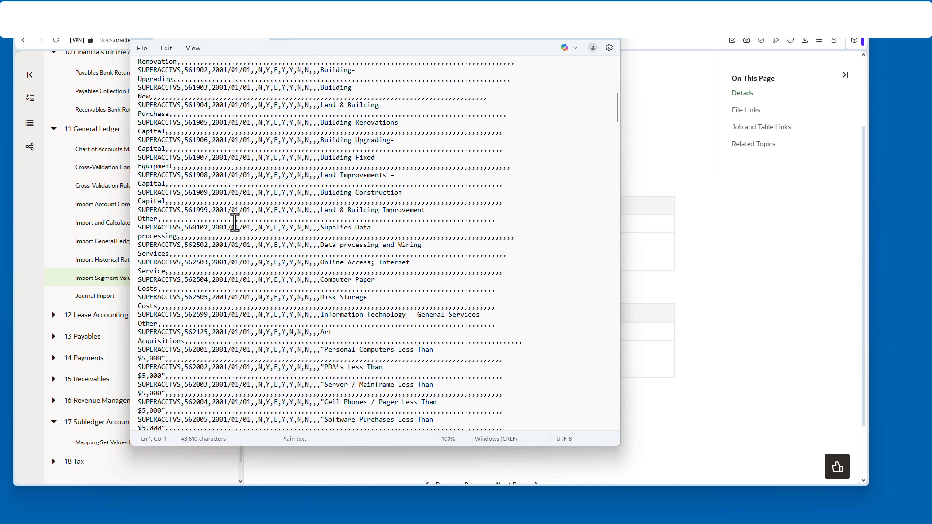
scroll(467, 270, up, 20)
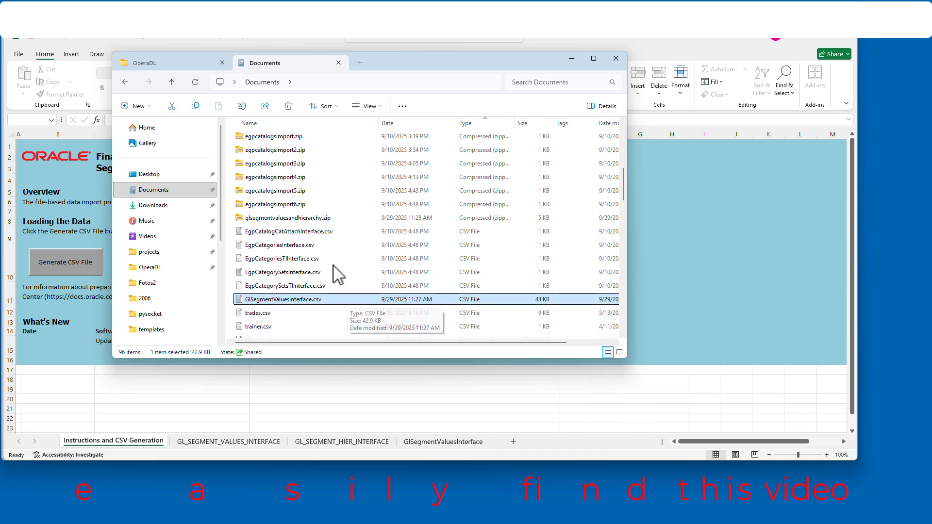
click(332, 218)
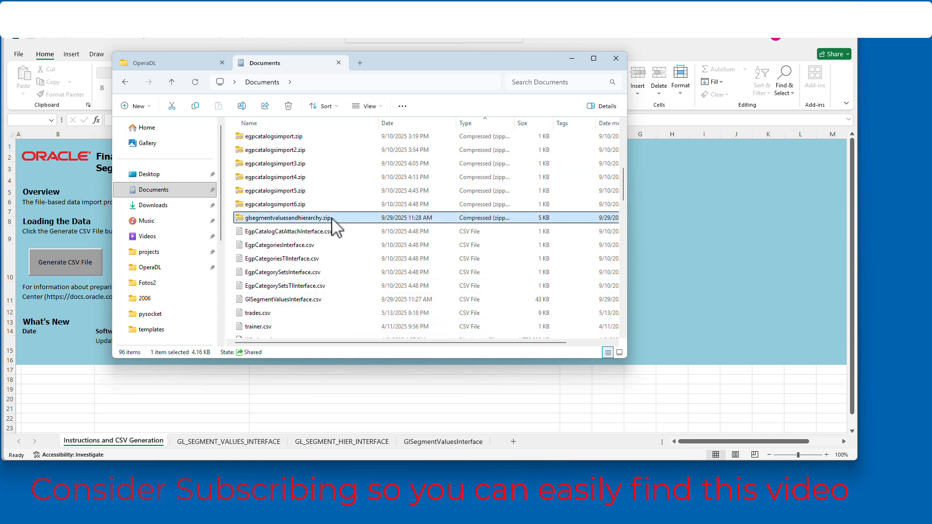
Step: Examine the contents of glsegmentvaluesandhierarchy.zip, return to the Documents folder and put the file window away
double_click(332, 218)
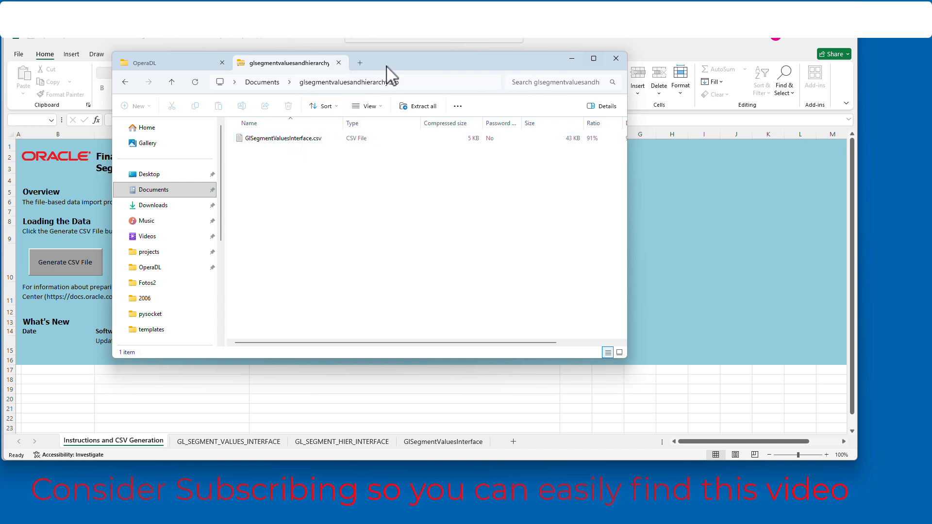
click(125, 82)
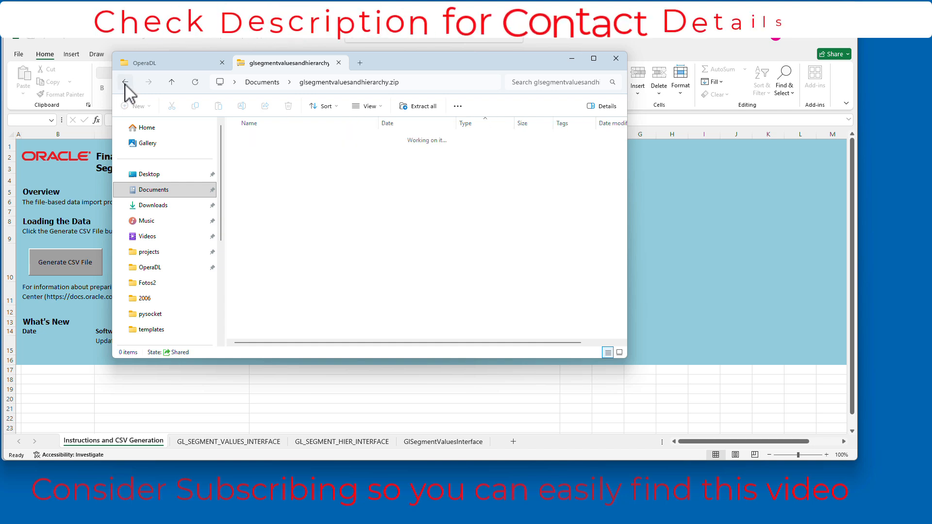
click(573, 60)
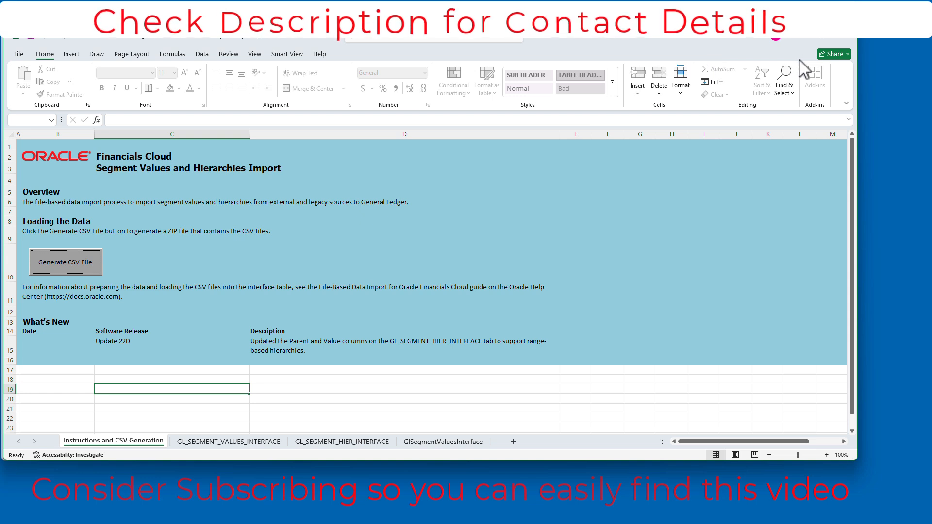
Step: Switch to the browser and sign in to Oracle Cloud with the prefilled account credentials
click(801, 35)
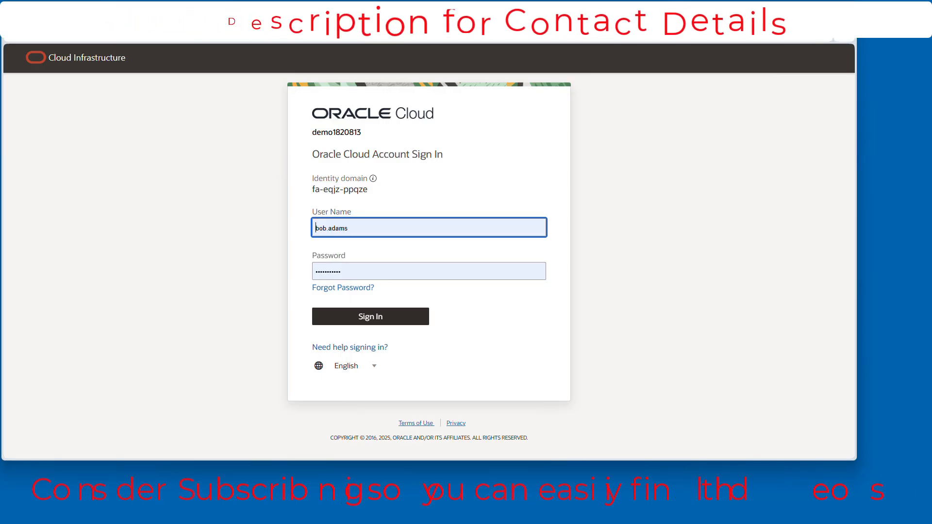
click(366, 311)
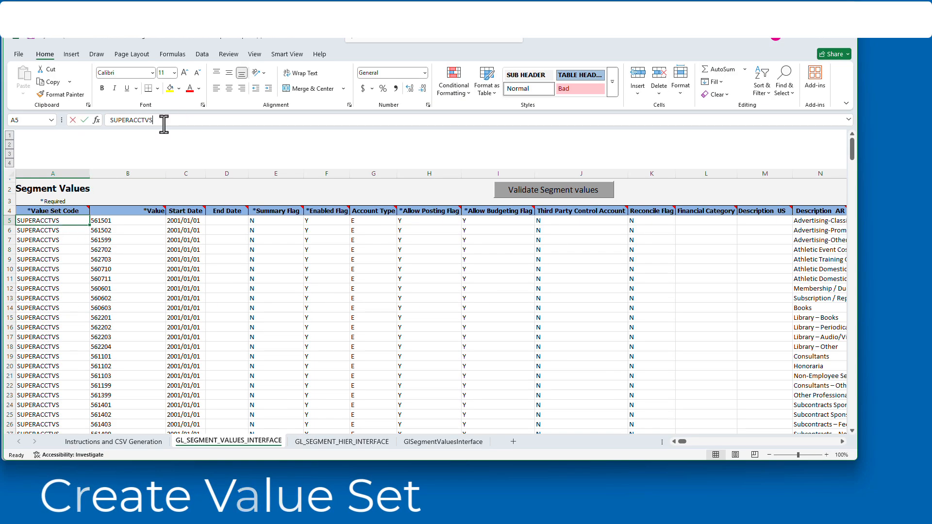
Step: Copy the value set code SUPERACCTVS from cell A5 of the GL_SEGMENT_VALUES_INTERFACE sheet in Excel
drag(164, 124, 114, 129)
key(ctrl+c)
key(Escape)
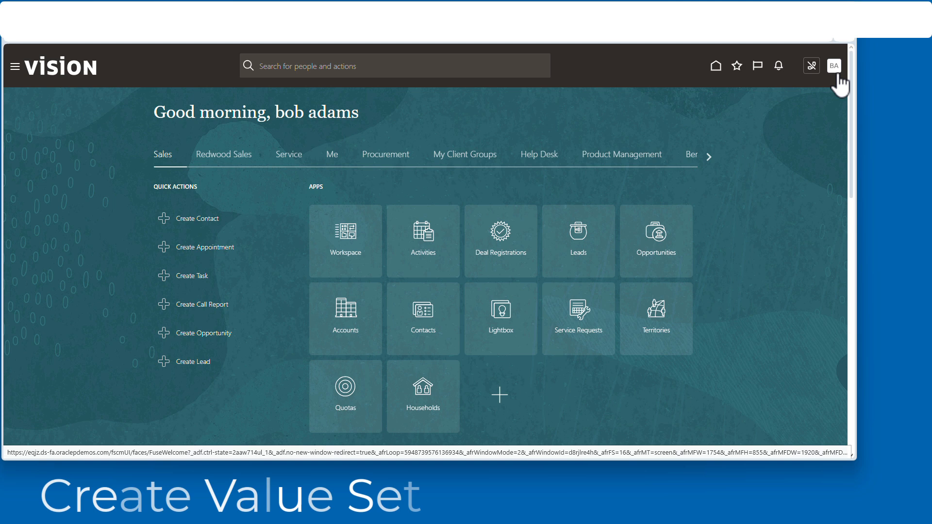
Step: In the browser, start a new value set from Manage Chart of Accounts Value Sets under Financial Reporting Structures in Setup and Maintenance
click(834, 67)
click(678, 214)
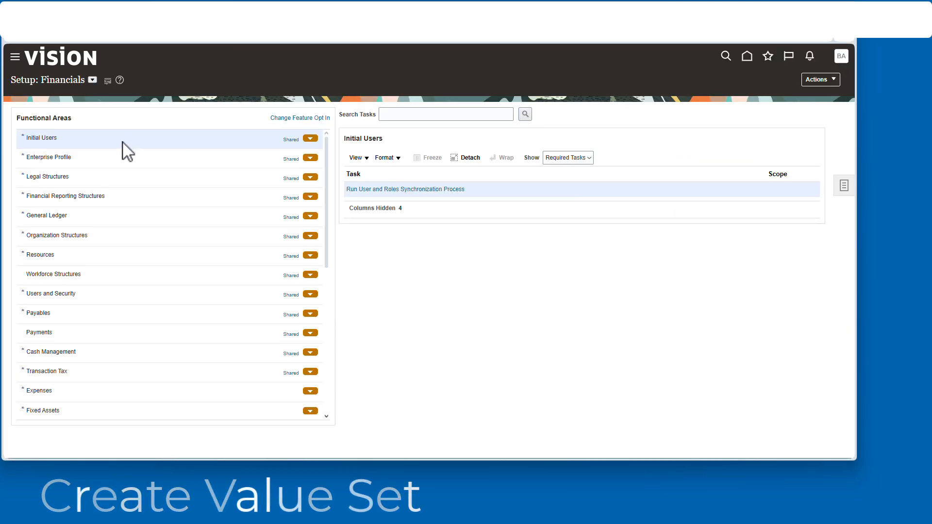
click(87, 195)
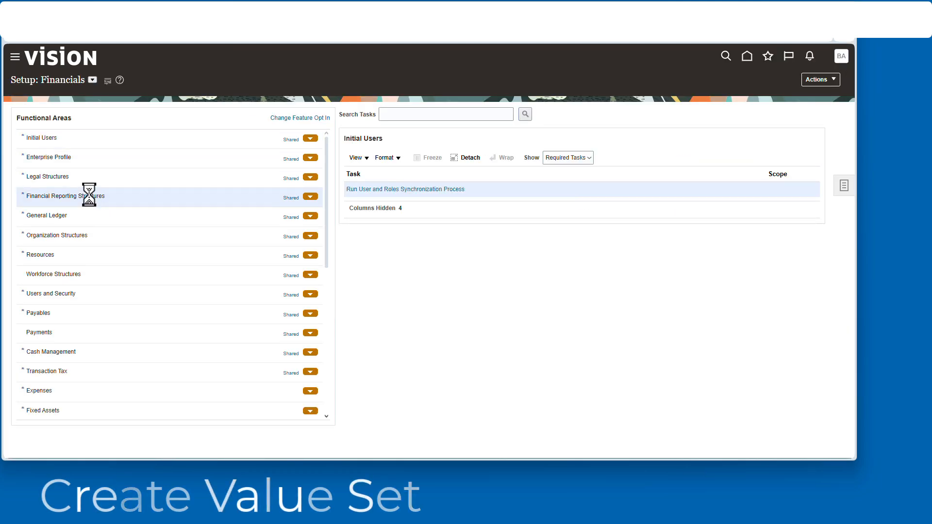
click(385, 190)
click(116, 261)
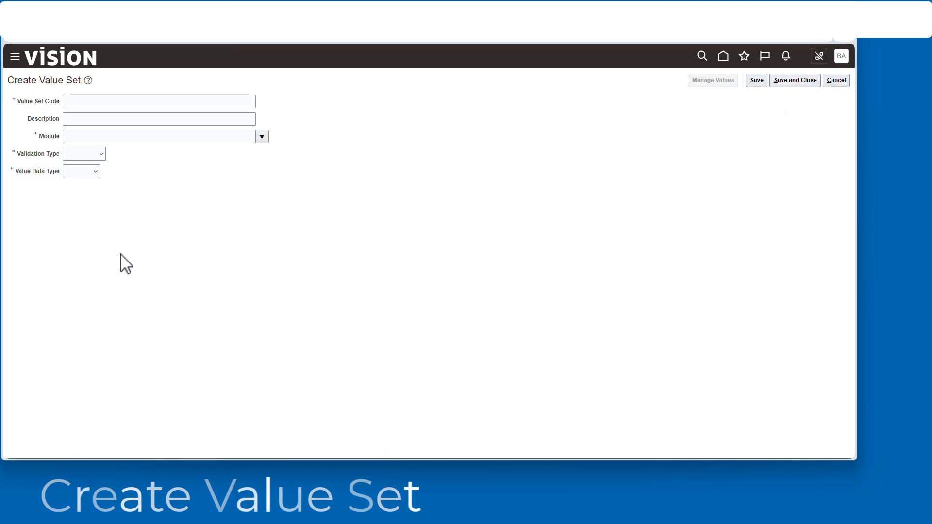
Step: Enter value set code SUPERACCTVS, module General Ledger, validation type Independent and value data type Character
click(87, 106)
click(215, 132)
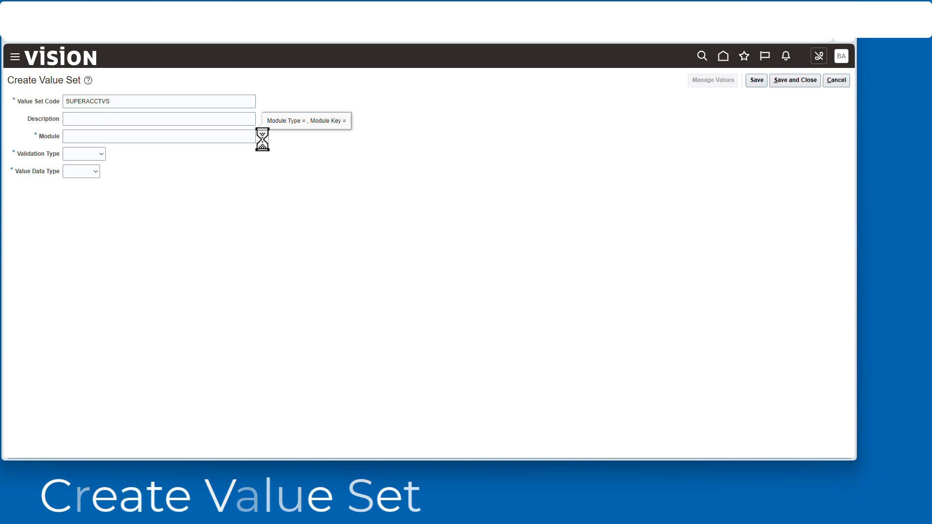
click(208, 266)
click(103, 154)
click(85, 190)
click(132, 174)
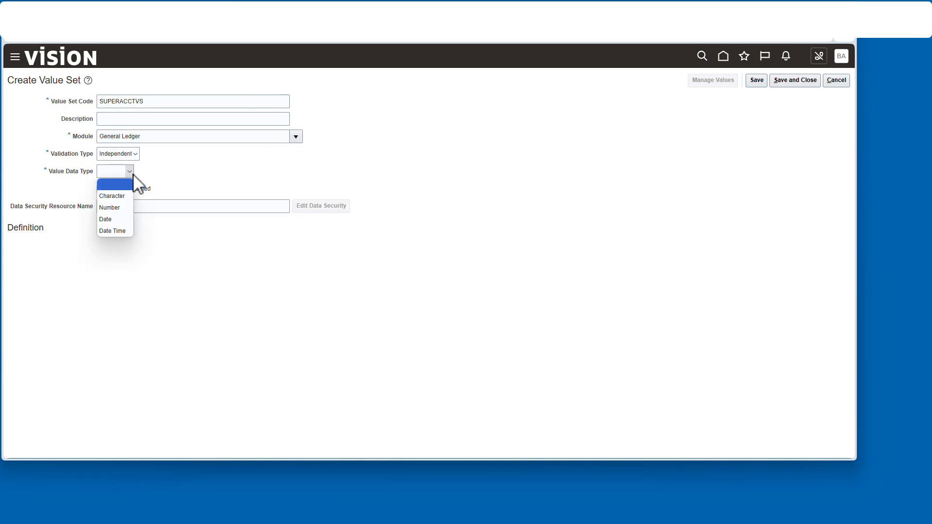
Step: Set the value subtype to Text and maximum length to 6, checking the account length in Excel, and save and close the value set
click(114, 247)
click(110, 271)
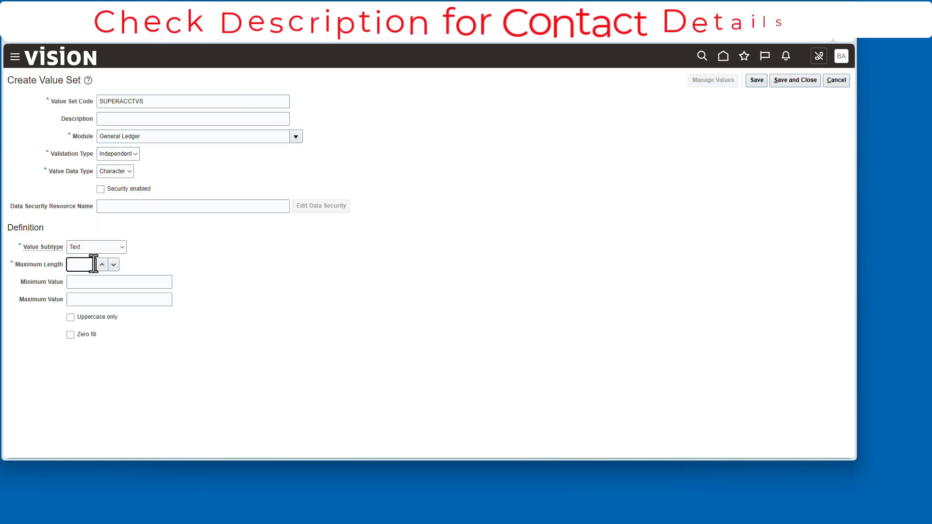
text(6)
key(alt+Tab)
click(130, 221)
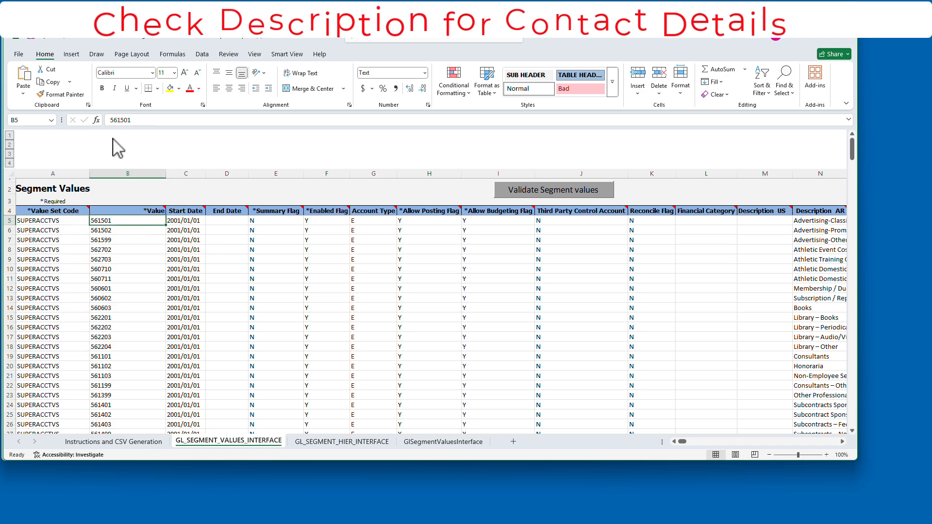
key(alt+Tab)
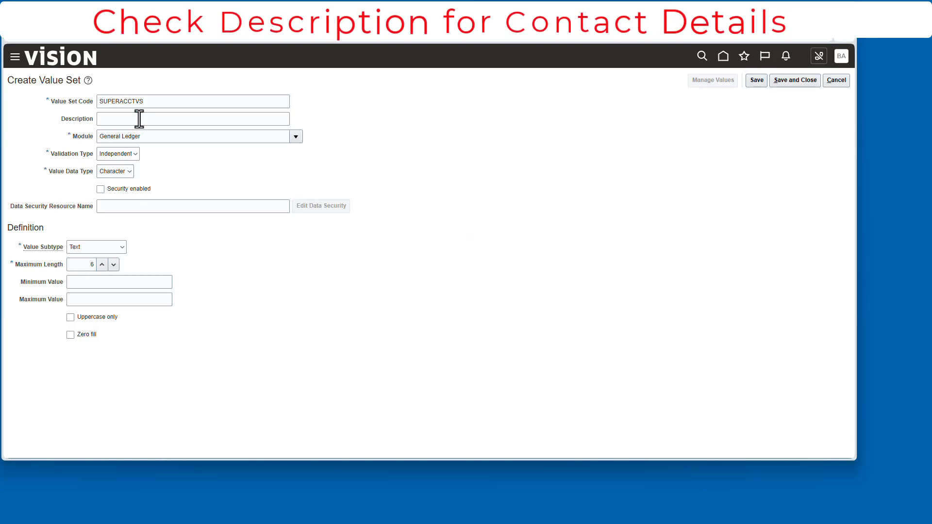
click(802, 84)
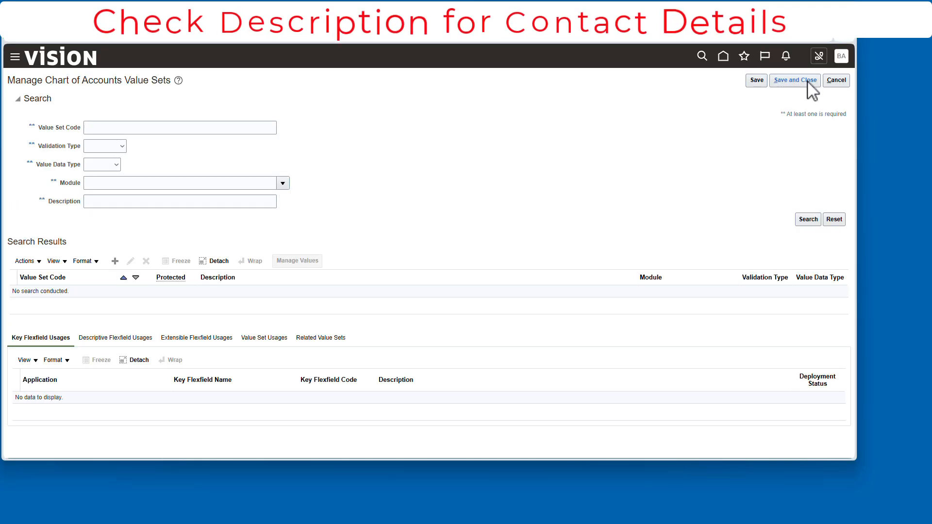
click(821, 81)
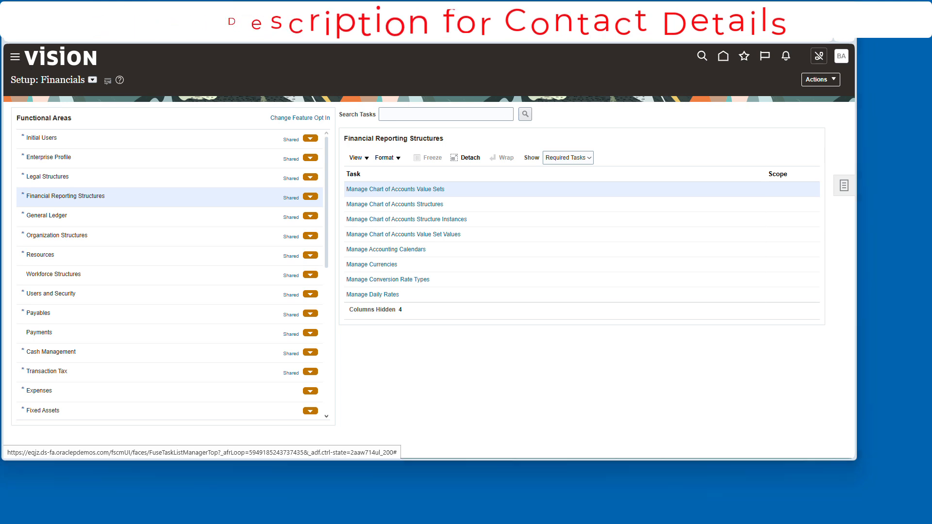
Step: Open the File Import and Export page from the Tools group of the navigator
click(15, 57)
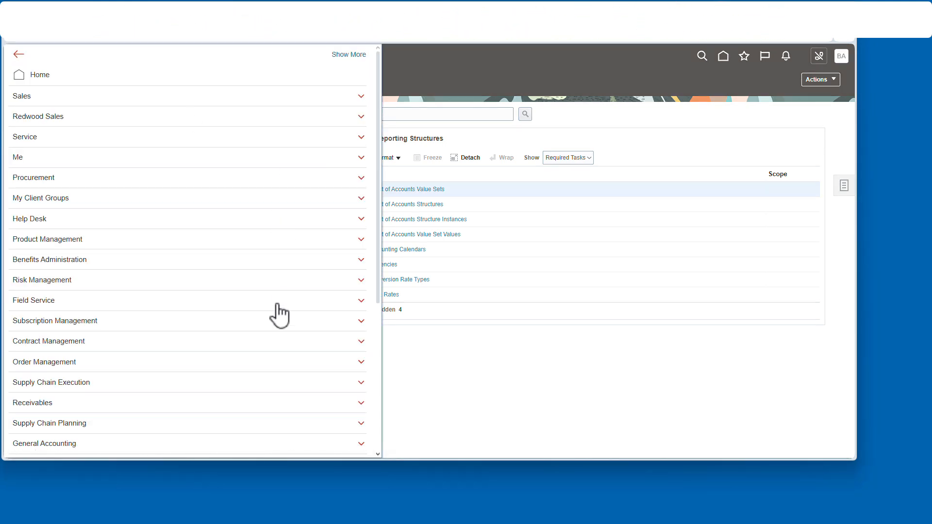
scroll(272, 305, down, 5)
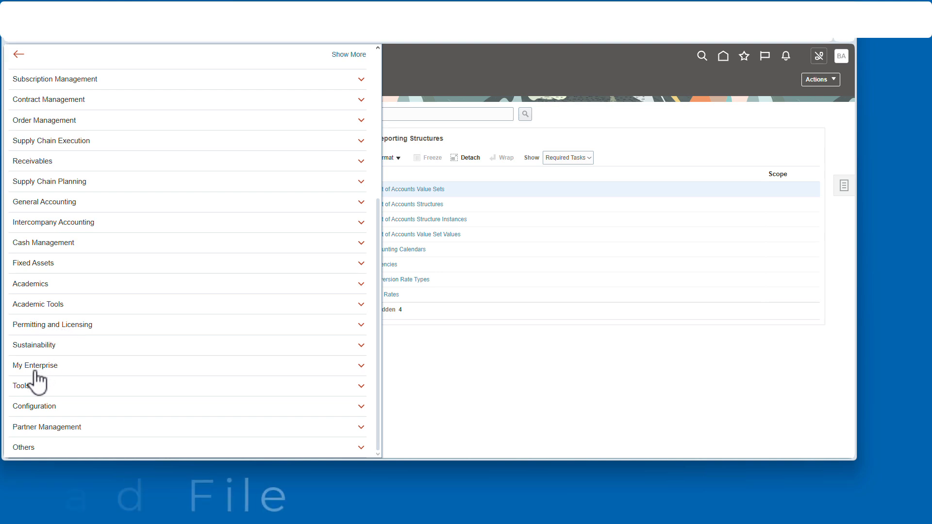
click(25, 383)
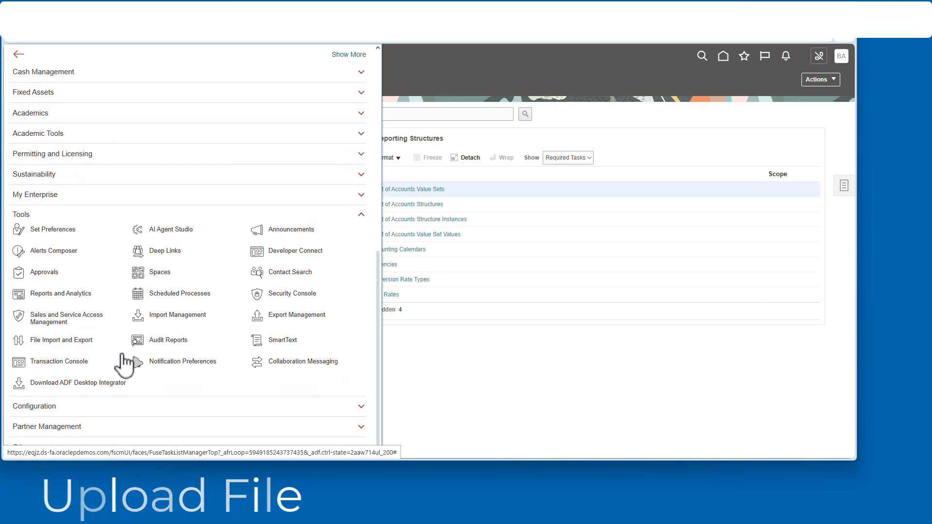
click(83, 341)
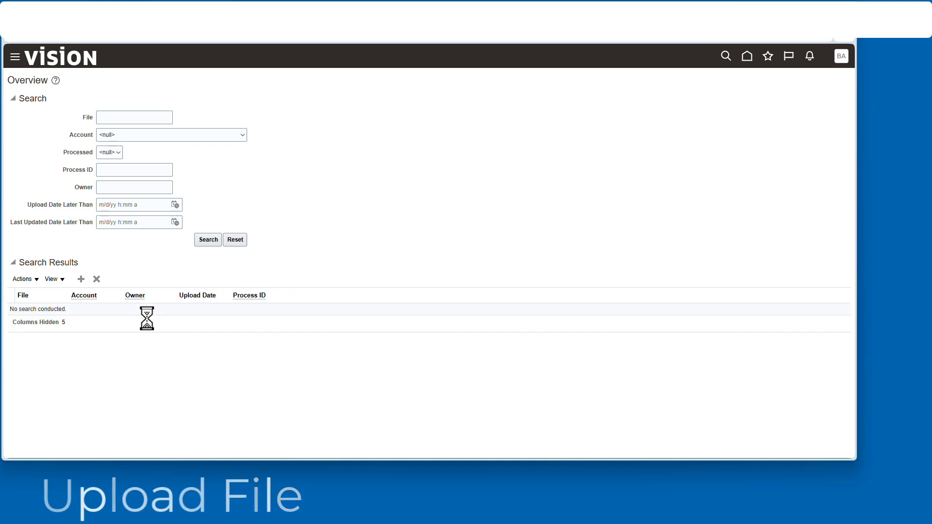
Step: Start a new file upload and choose glsegmentvaluesandhierarchy.zip from the Documents folder
click(81, 281)
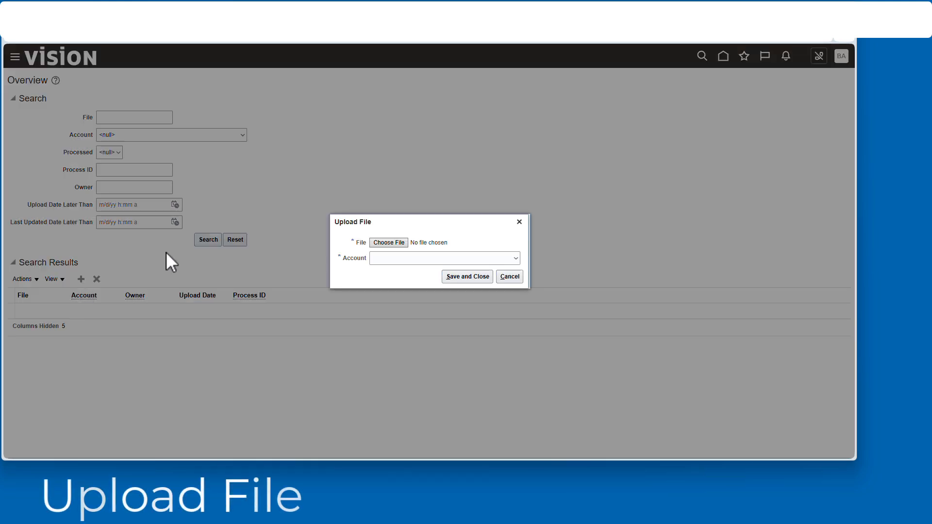
click(396, 243)
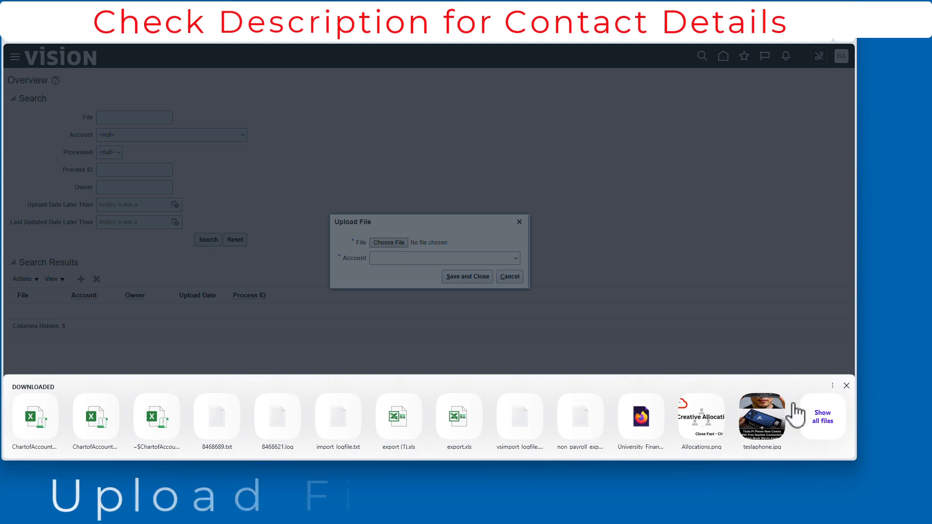
click(831, 418)
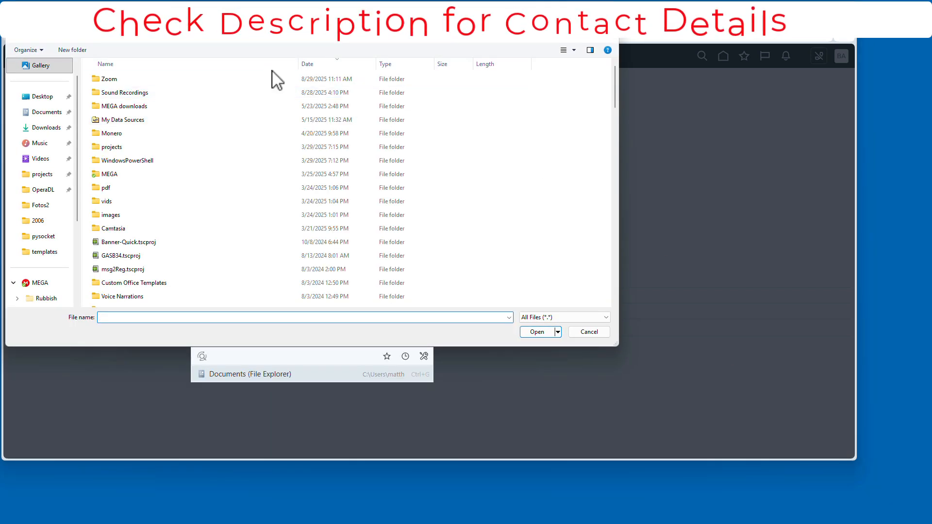
scroll(199, 195, down, 4)
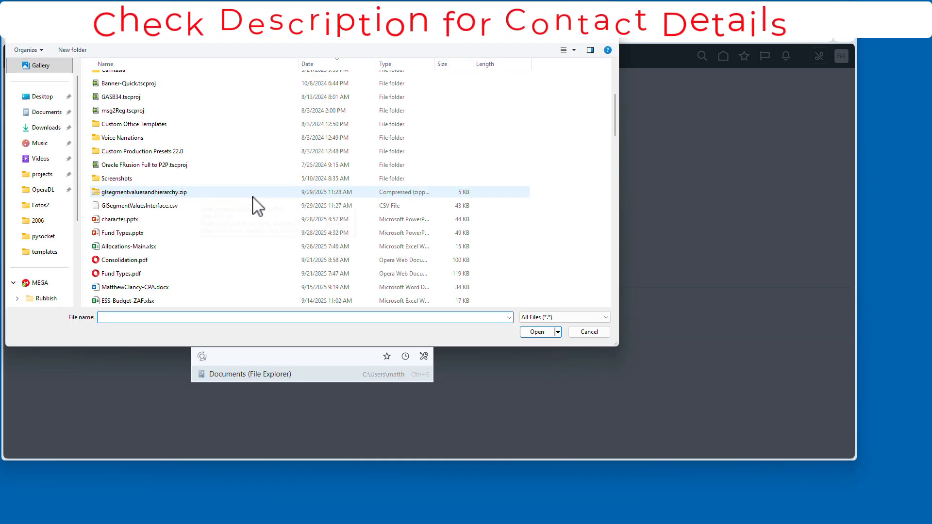
click(182, 194)
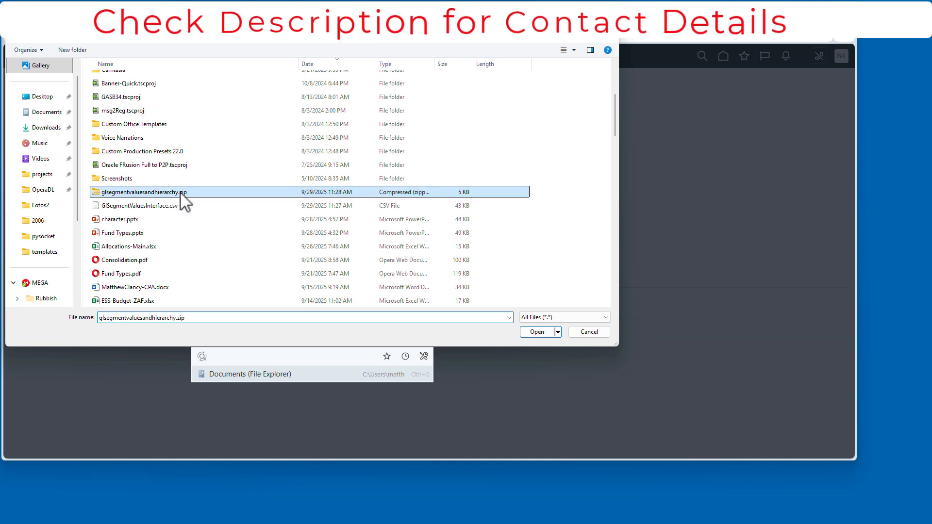
click(538, 332)
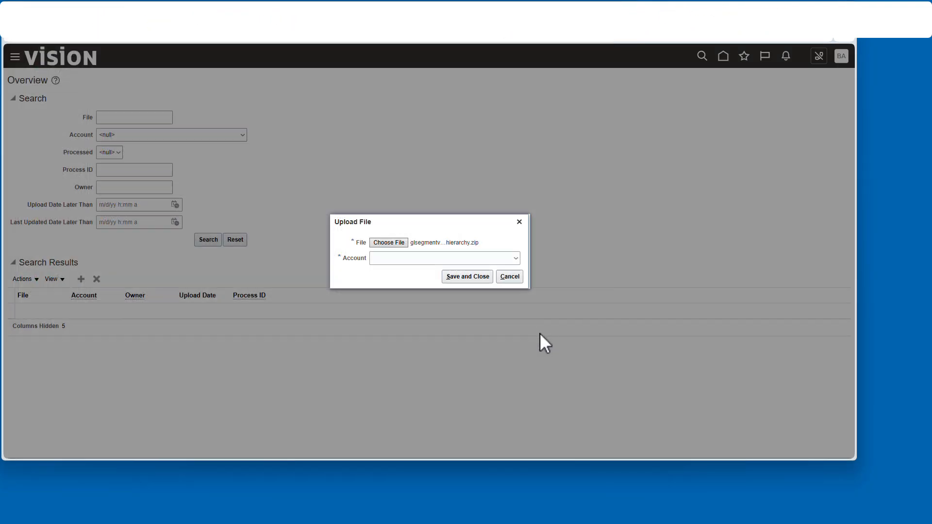
Step: Assign the upload to the fin/generalLedger/import account and save it
click(515, 258)
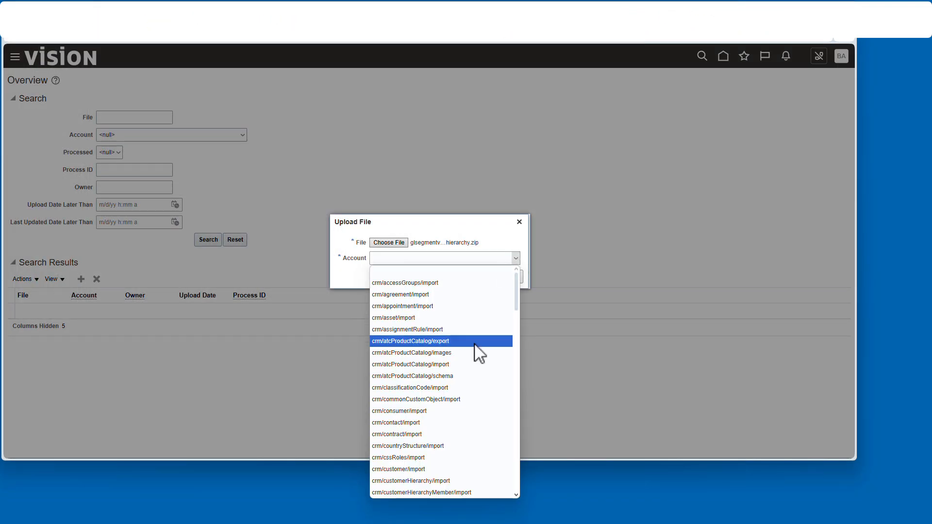
scroll(474, 359, down, 5)
scroll(476, 359, down, 5)
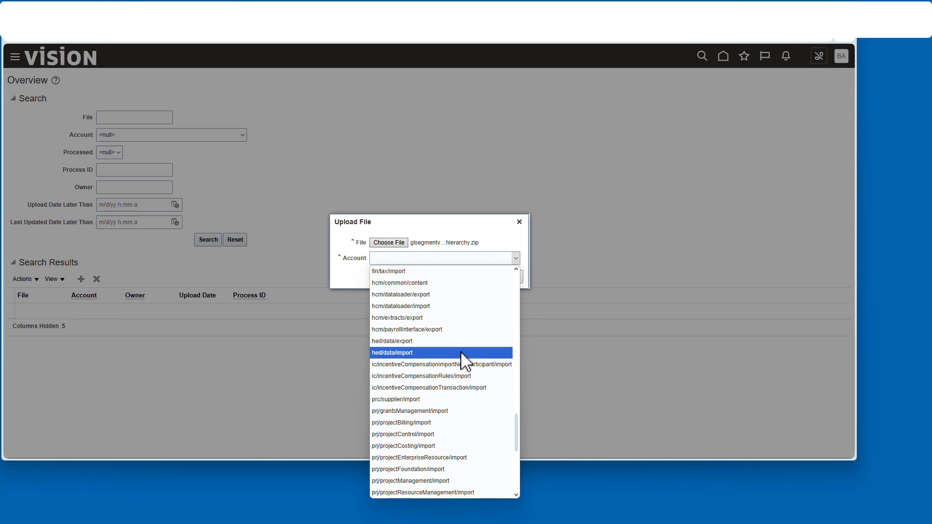
scroll(461, 344, up, 5)
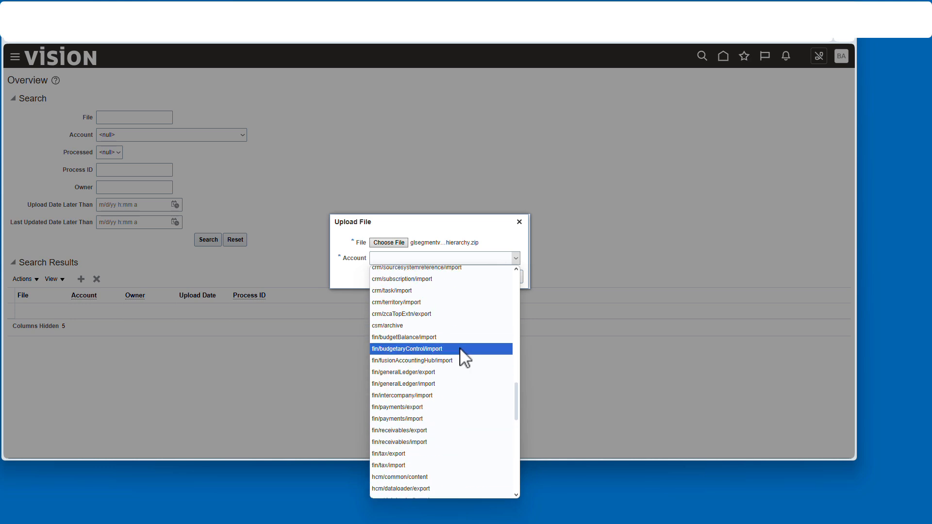
click(441, 384)
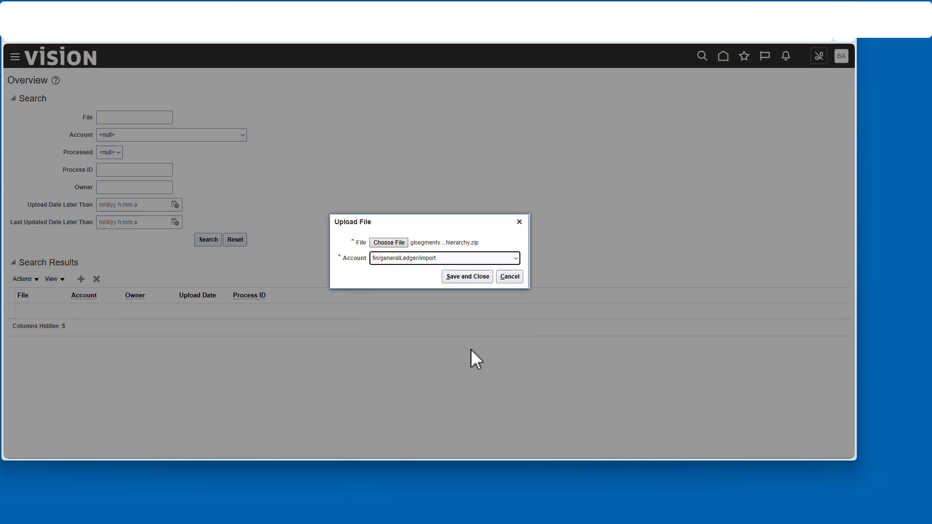
click(472, 276)
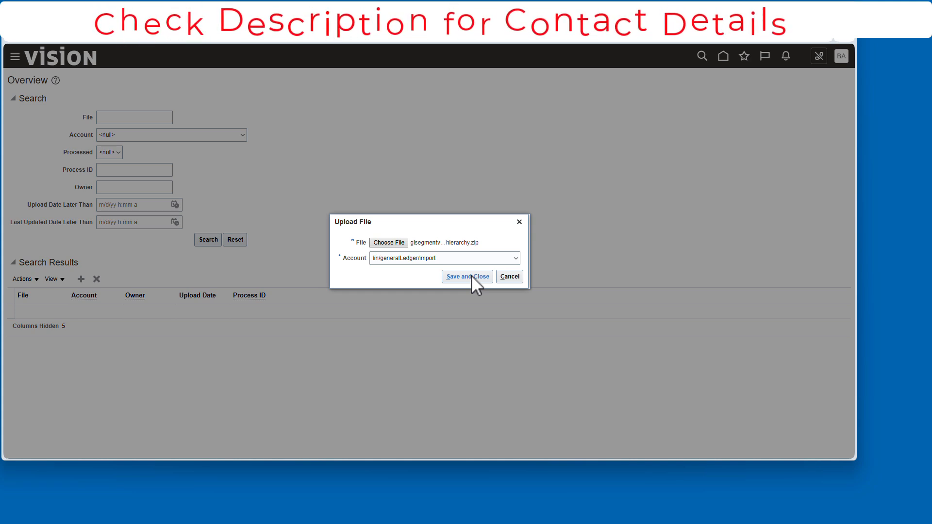
click(471, 277)
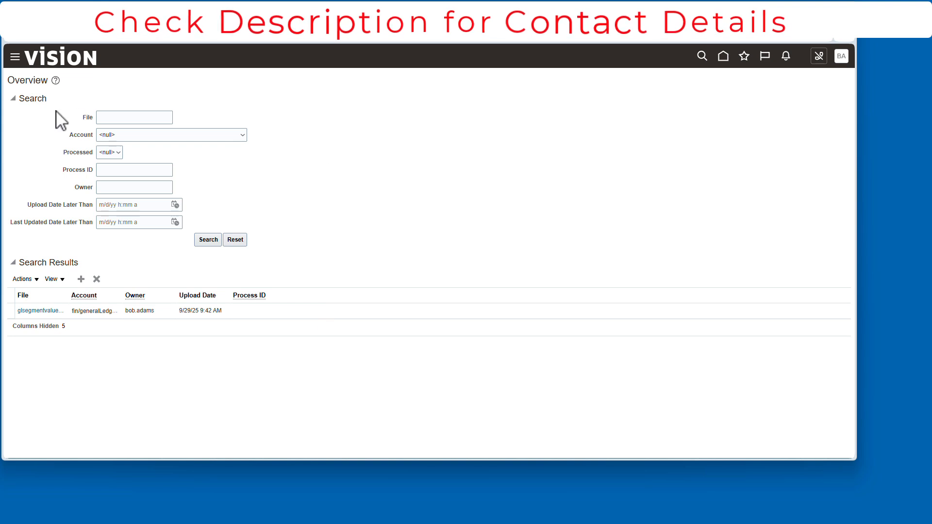
Step: Open the Scheduled Processes page from the Tools group of the navigator
click(15, 57)
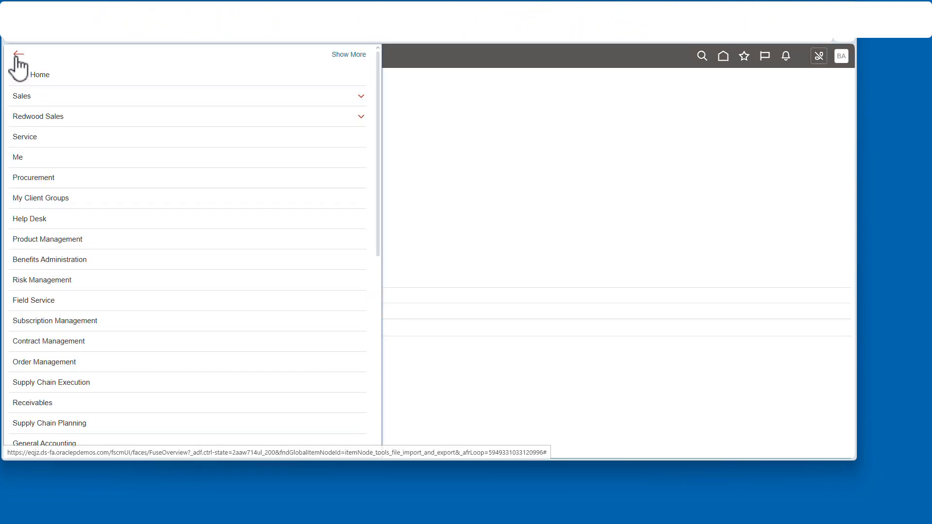
scroll(209, 270, down, 8)
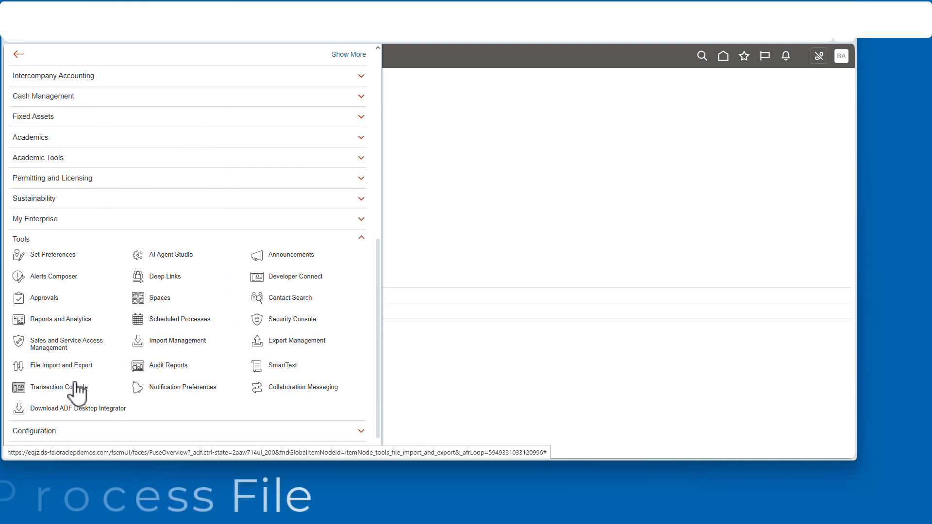
click(191, 319)
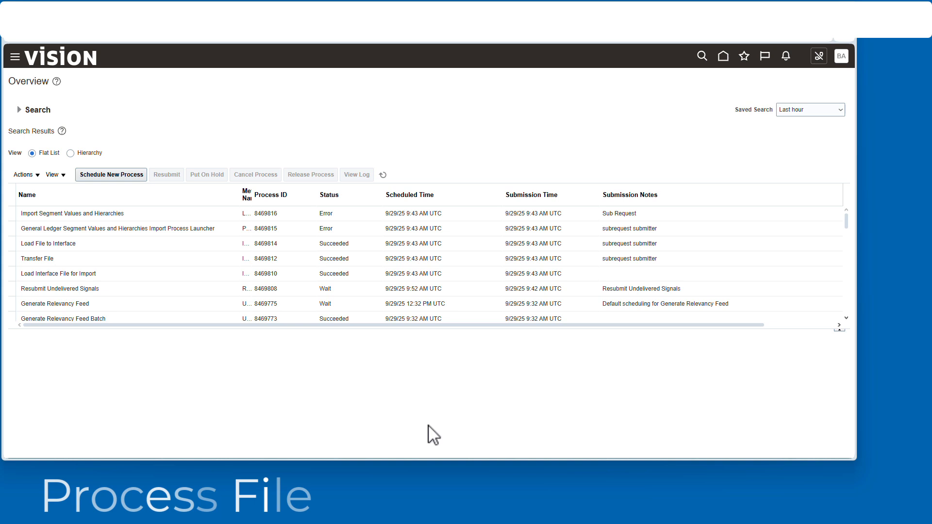
Step: Schedule a new job for the Load Interface File for Import process and bring up its process details
click(118, 180)
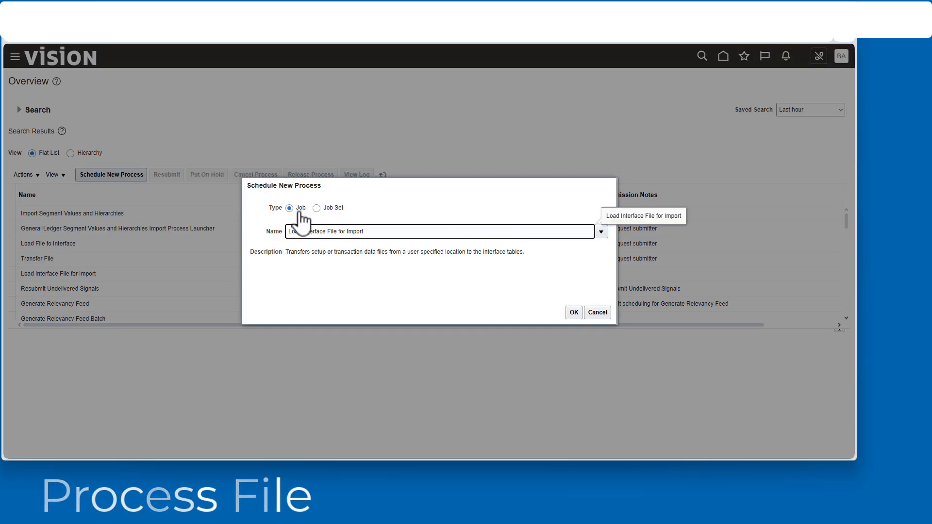
drag(285, 253, 524, 253)
click(574, 315)
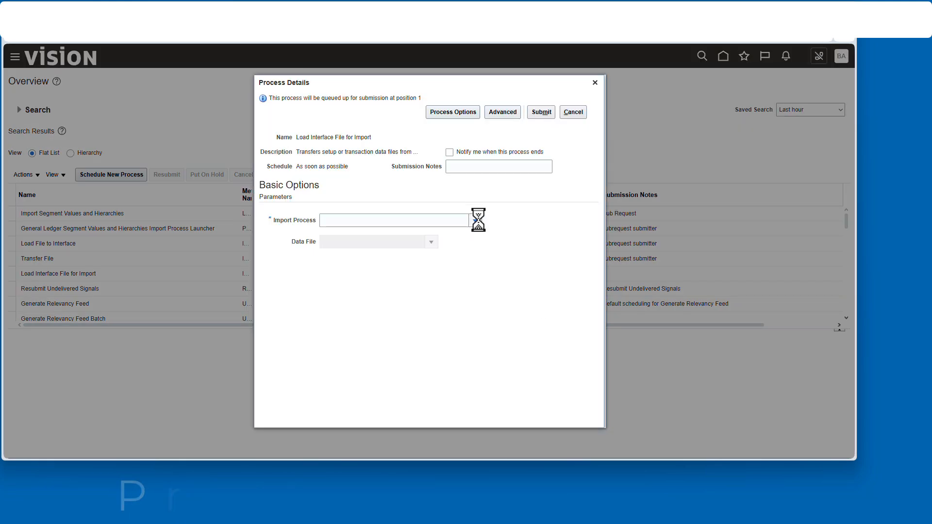
Step: Submit the process with import process Import Segment Values and Hierarchies and data file glsegmentvaluesandhierarchy.zip, and acknowledge the confirmation
click(476, 220)
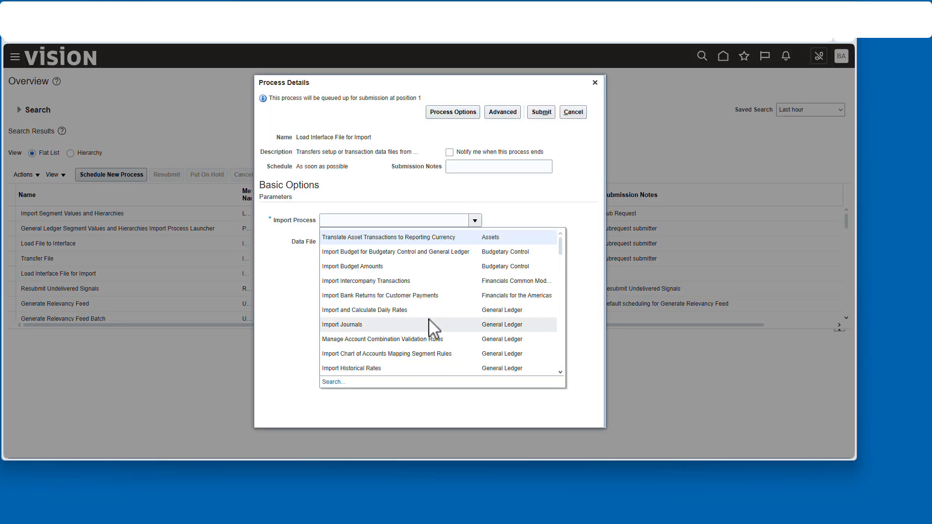
scroll(433, 329, down, 5)
click(348, 220)
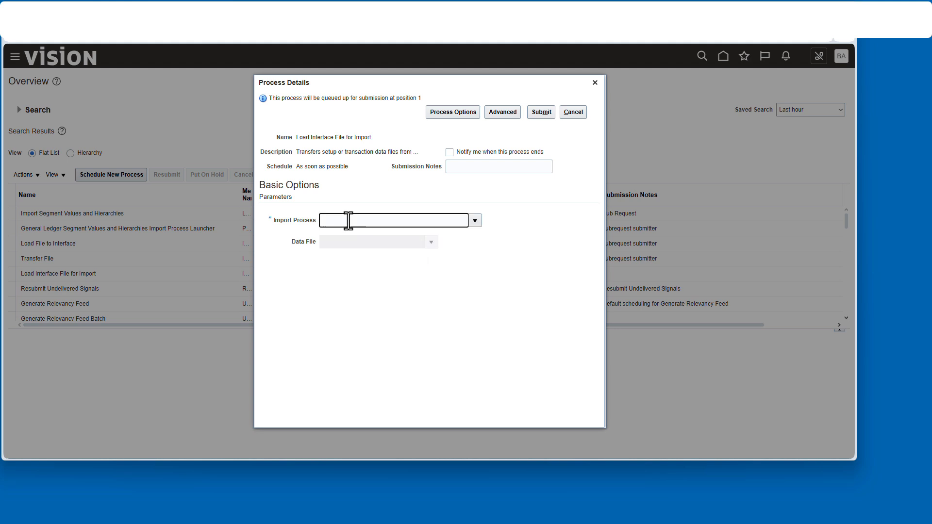
click(365, 259)
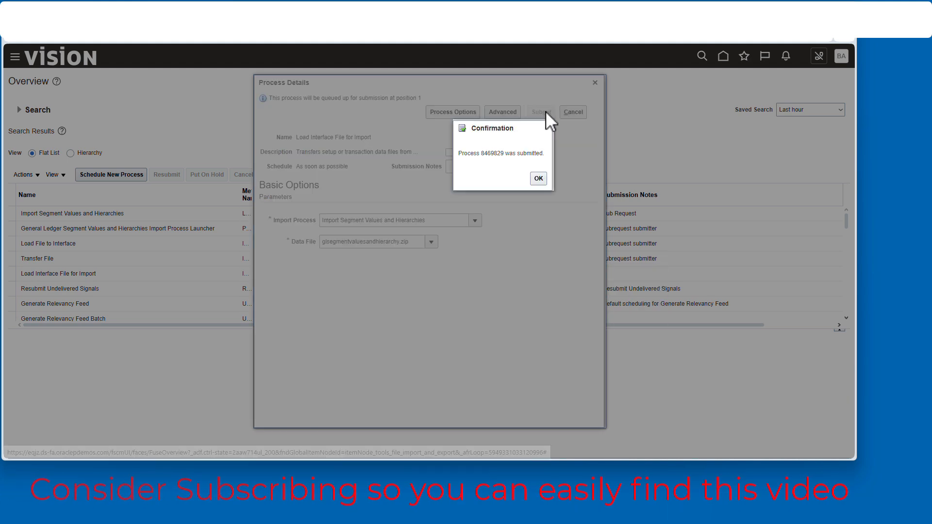
click(538, 179)
Step: Refresh the scheduled process list repeatedly to check the status of the submitted load and its import subprocesses
click(383, 174)
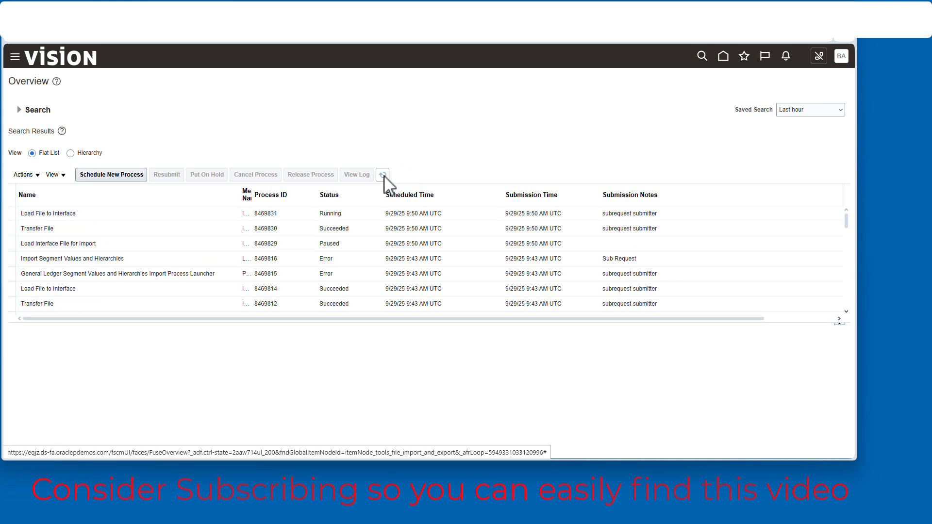
click(383, 175)
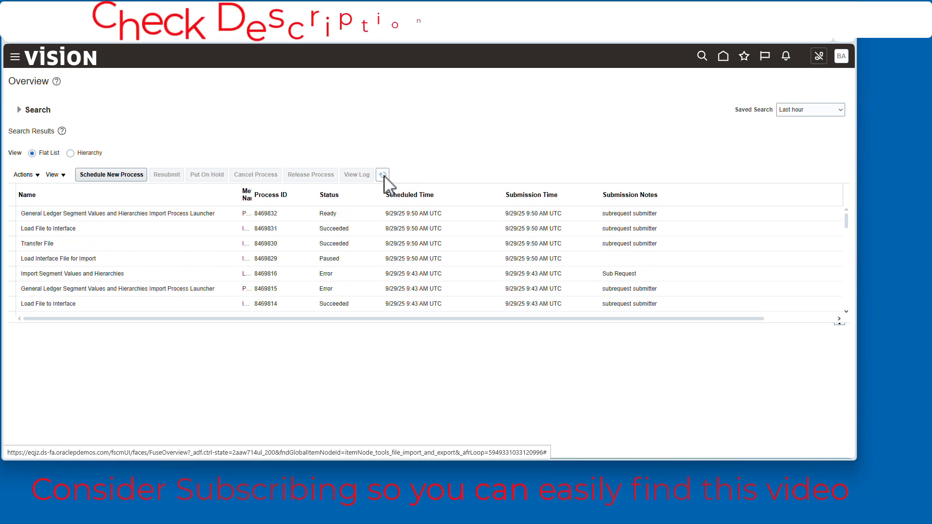
click(383, 175)
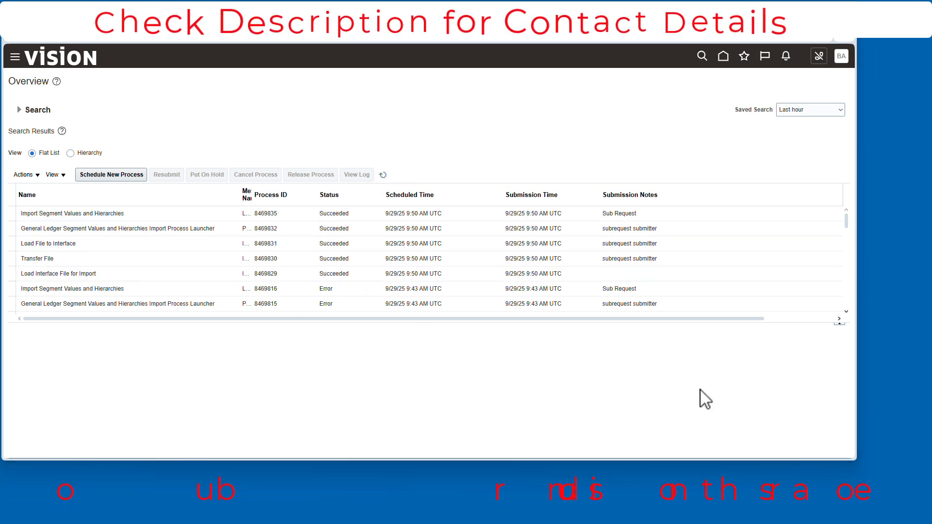
Step: Open the Manage Chart of Accounts Value Sets task under Financial Reporting Structures in Setup and Maintenance
click(841, 56)
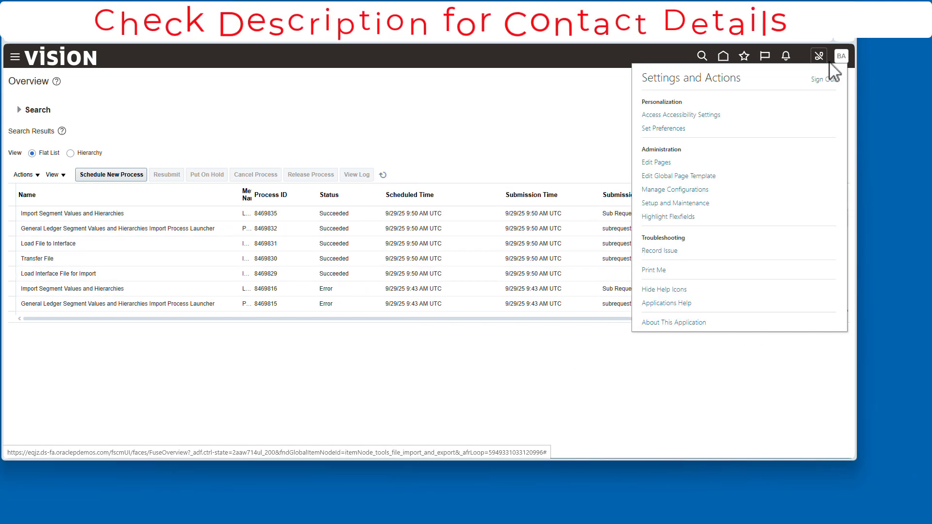
click(692, 203)
click(148, 199)
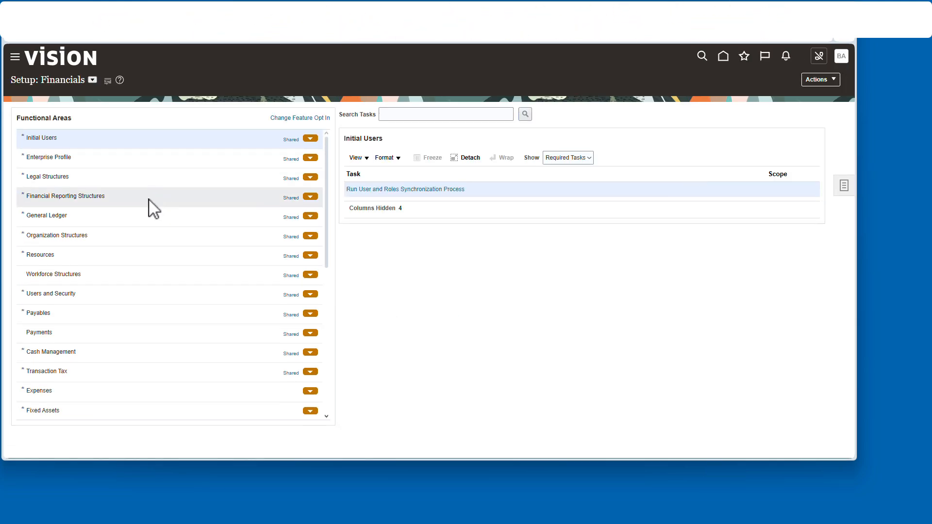
click(426, 190)
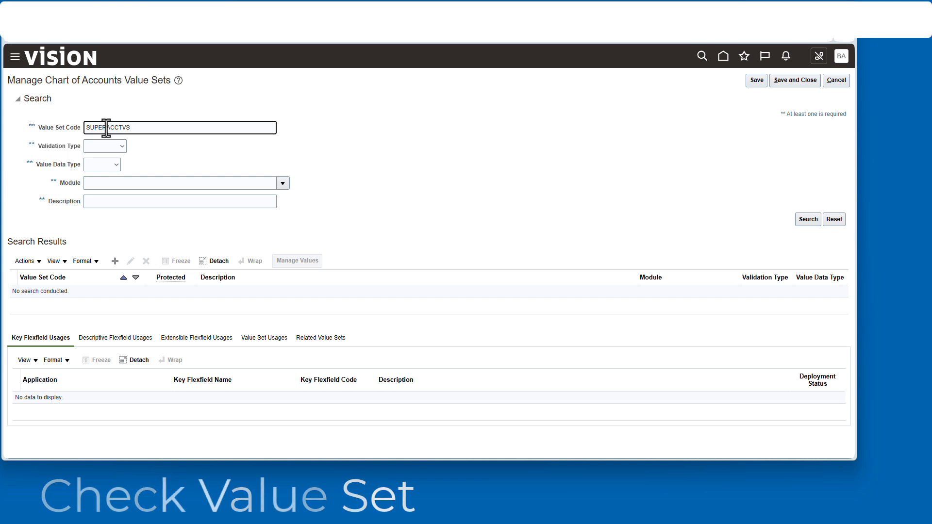
Step: Search for the value set code SUPERACCTVS and open its Manage Values page
click(811, 221)
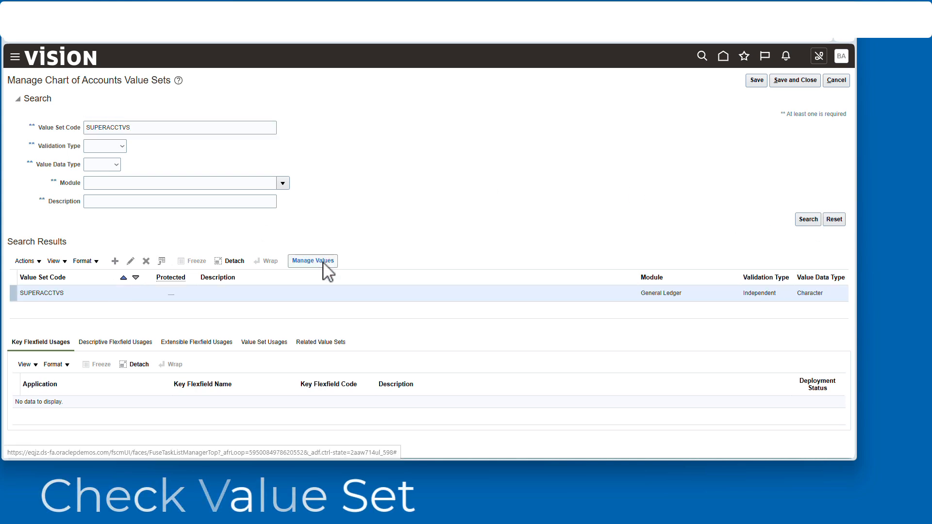
click(125, 295)
click(320, 260)
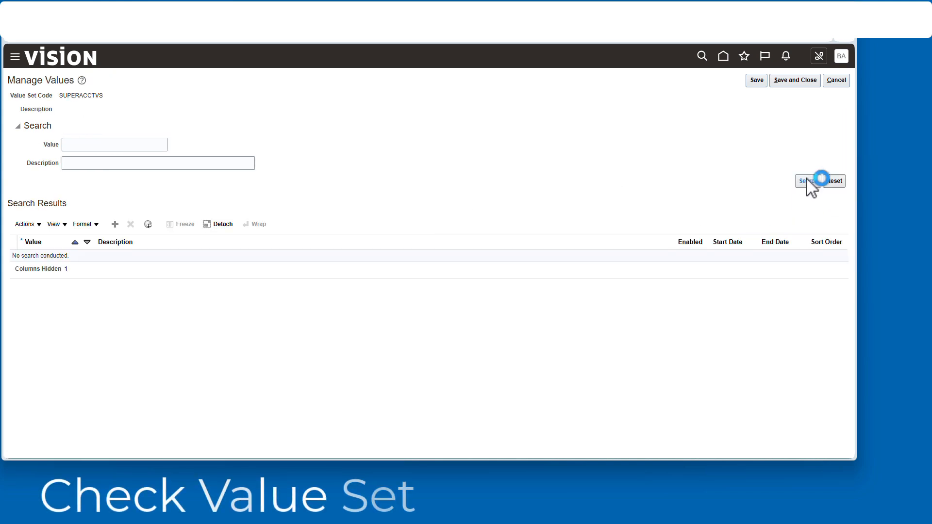
Step: List all values of SUPERACCTVS, review the imported accounts and return to the Financial Reporting Structures tasks without changes
click(808, 180)
scroll(603, 359, down, 10)
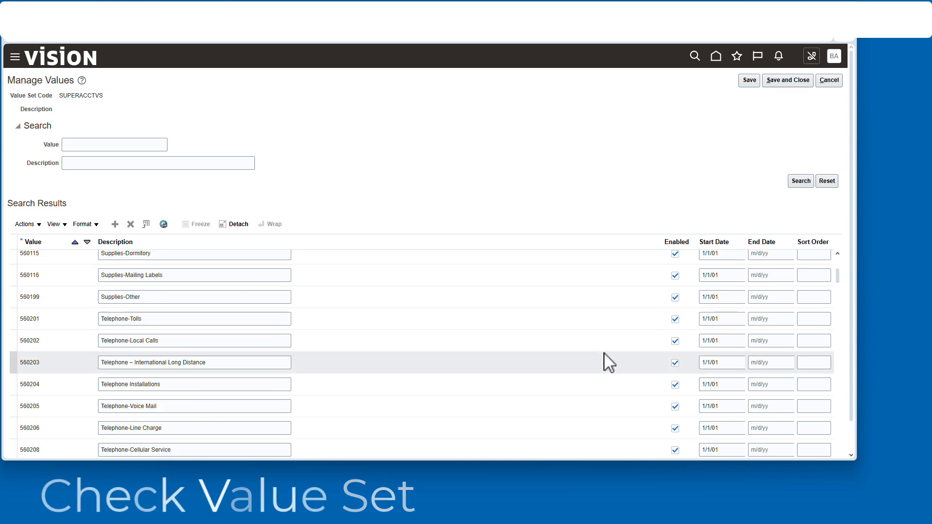
scroll(491, 381, down, 10)
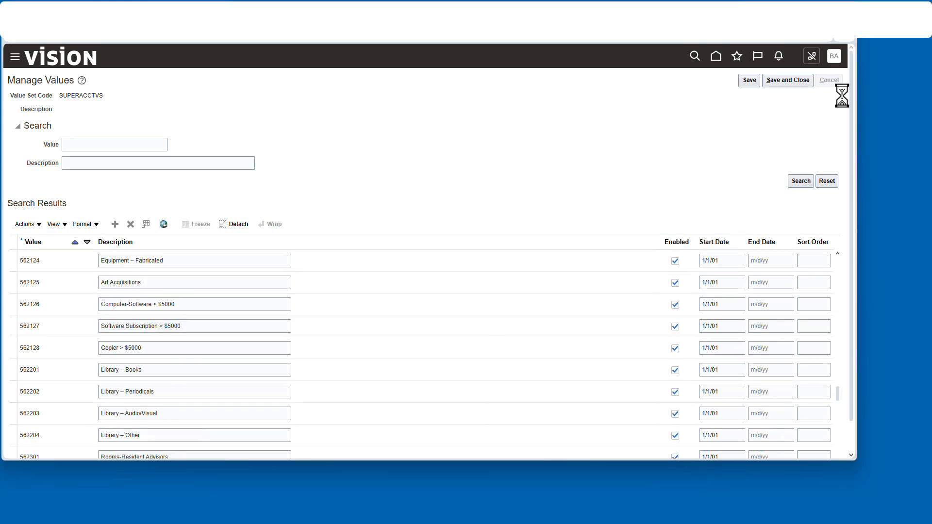
click(829, 80)
click(834, 80)
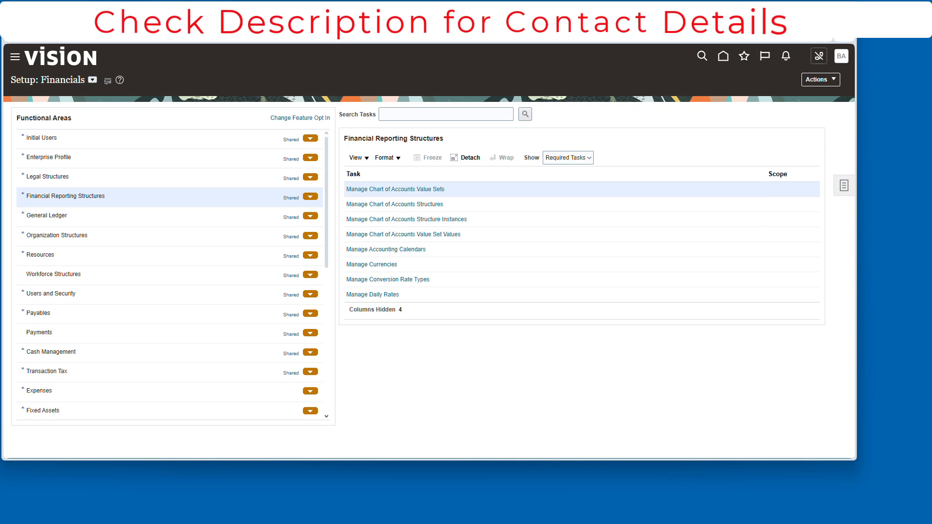
Step: Open Manage Chart of Accounts Structures, search the General Ledger module and open the structures of its key flexfield
click(410, 205)
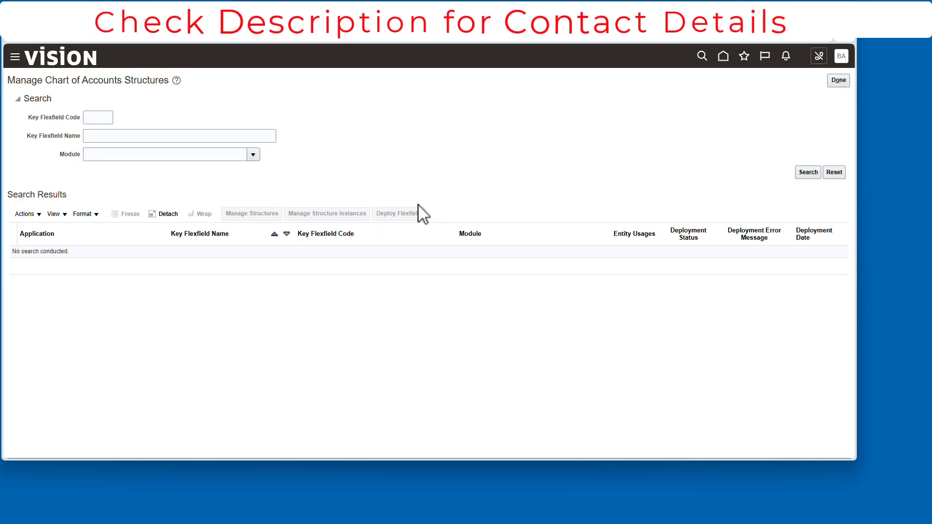
click(253, 154)
click(344, 287)
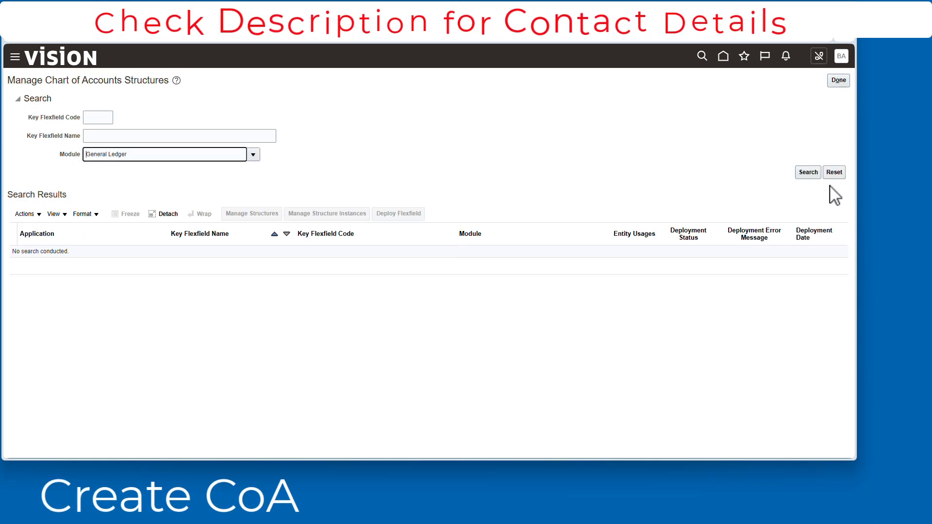
click(808, 173)
click(262, 216)
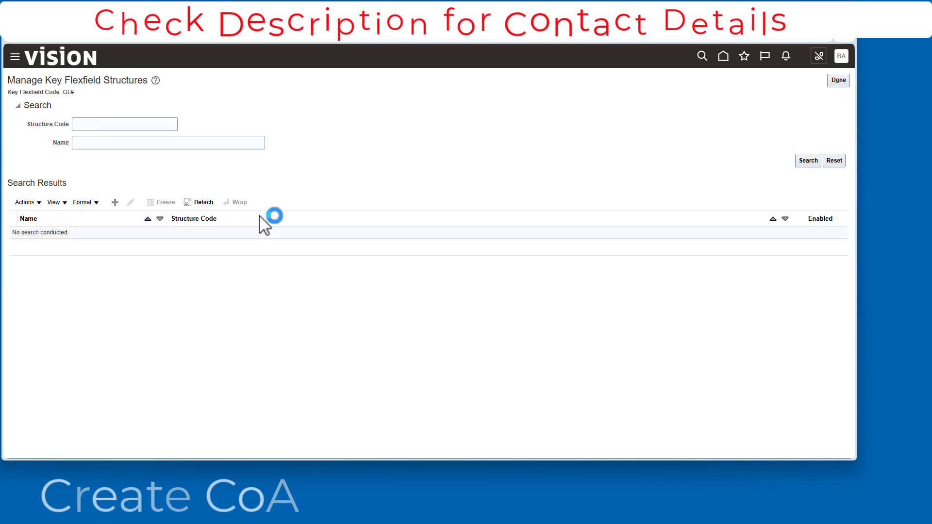
Step: Create a key flexfield structure with code XX-TEST1, name XXTEST1 and a hyphen delimiter, and save it
click(118, 203)
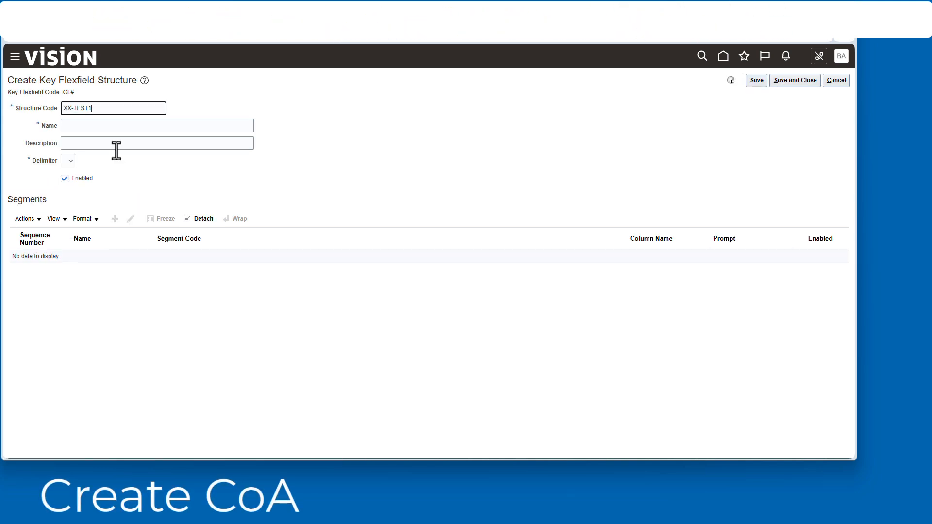
click(120, 142)
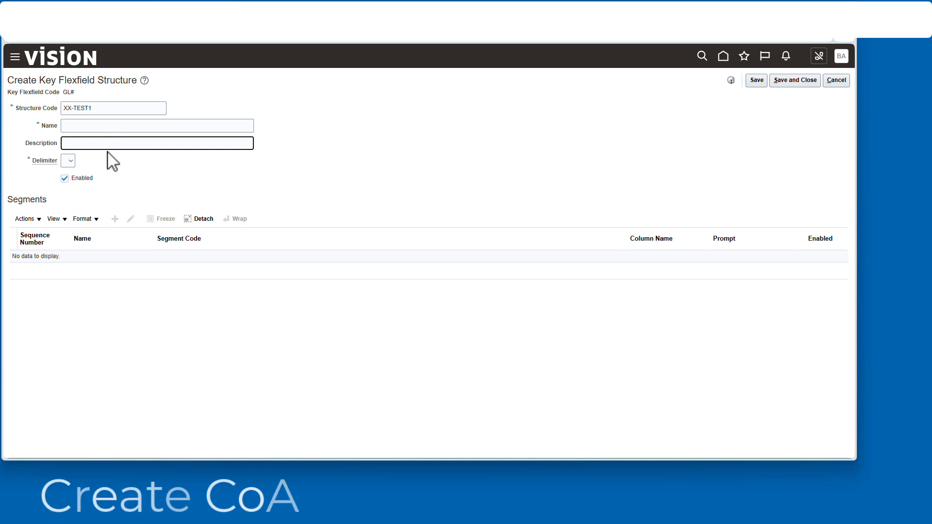
click(103, 126)
text(XXTEST1)
key(Tab)
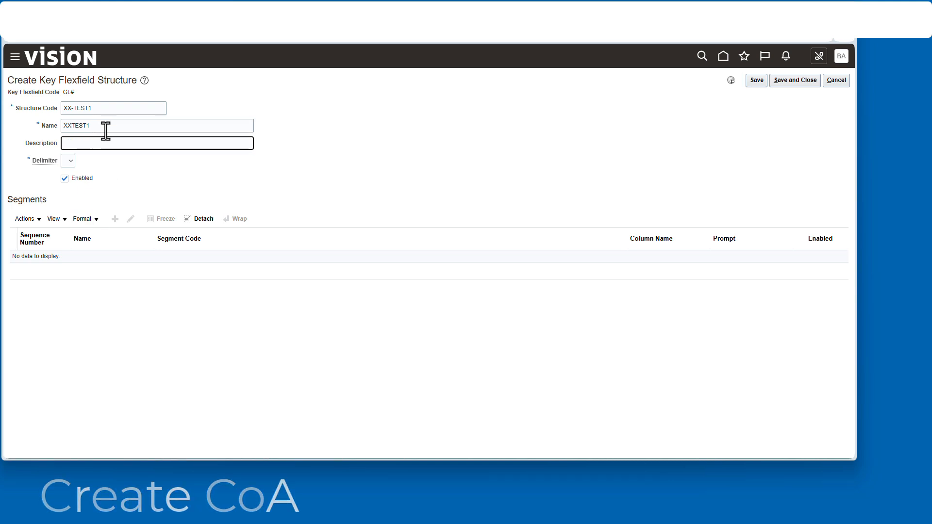
click(757, 81)
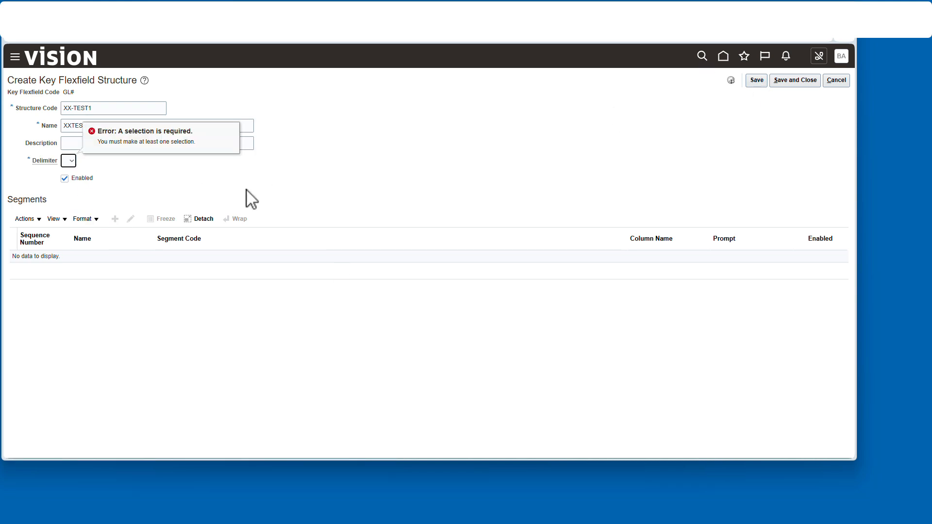
click(69, 161)
click(67, 220)
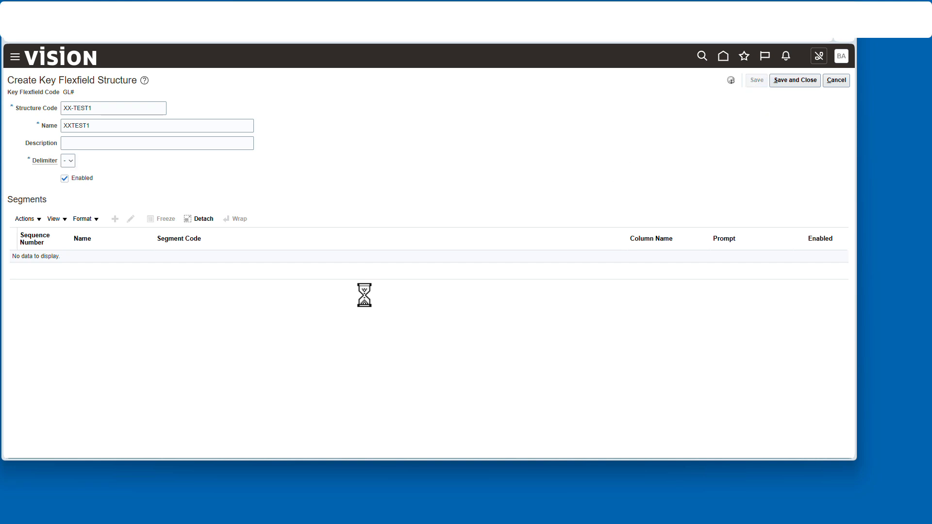
Step: Add a segment to XX-TEST1 with XXTEST-CO as code, name, prompt and short prompt, and API name xxtestCo
click(115, 219)
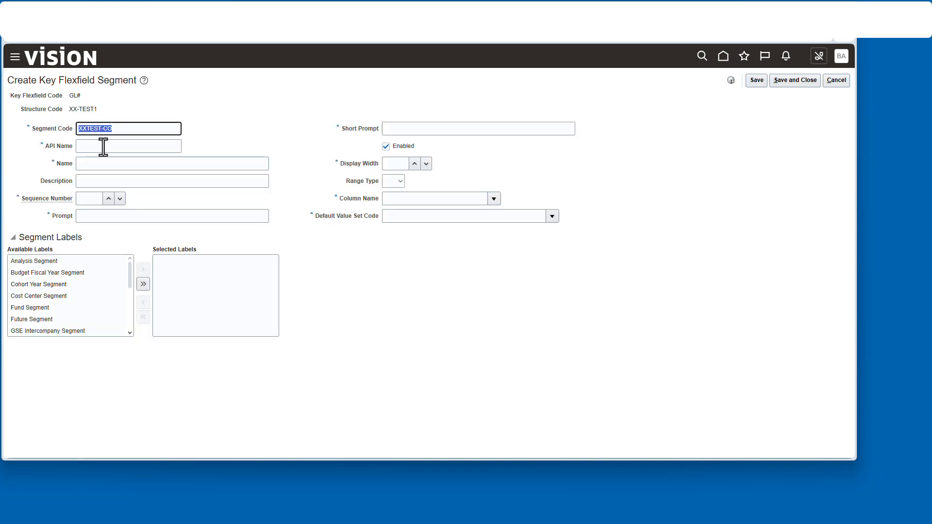
click(122, 165)
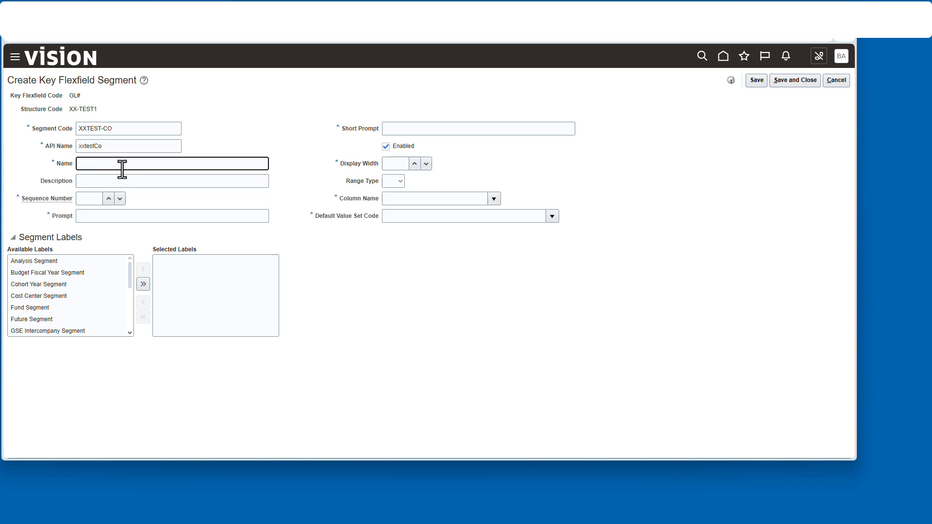
click(111, 216)
click(414, 127)
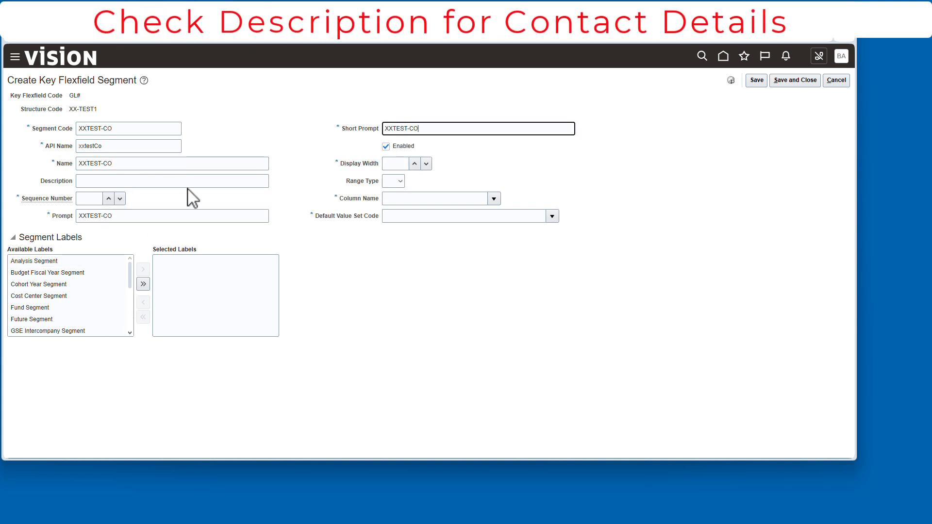
Step: Give the XXTEST-CO segment sequence number 0, display width 4 and column name SEGMENT1
click(111, 200)
click(399, 165)
text(4)
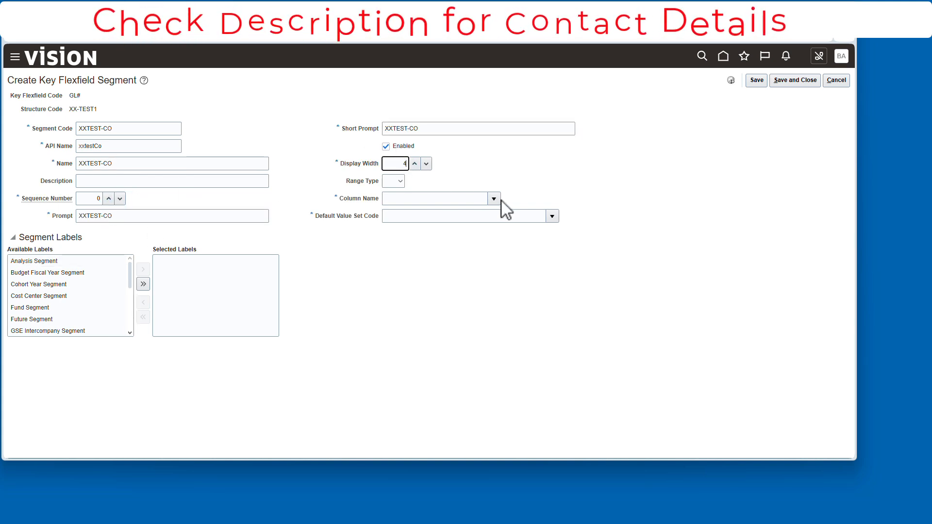
click(494, 199)
click(447, 229)
Step: Search the value sets for "ny" and assign NYSYR COMPANY as the segment's default value set
click(554, 218)
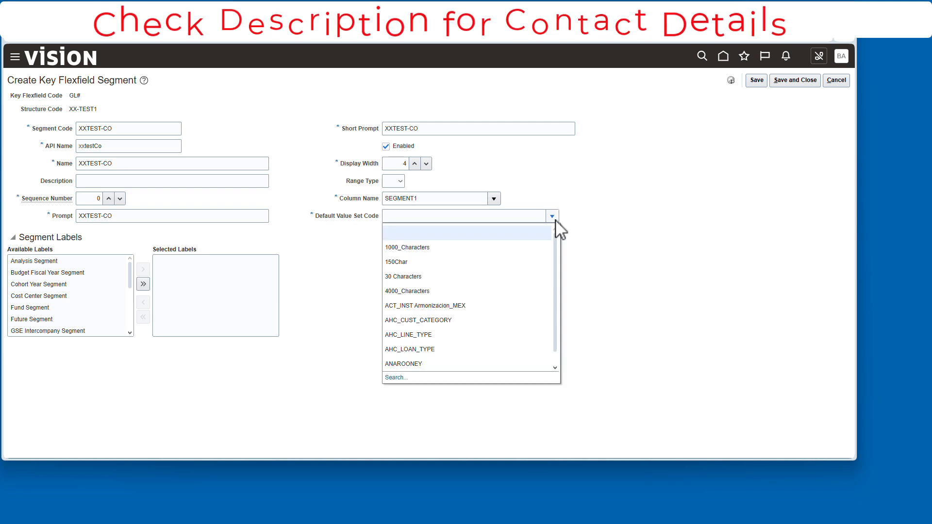
click(396, 378)
text(ny)
key(Return)
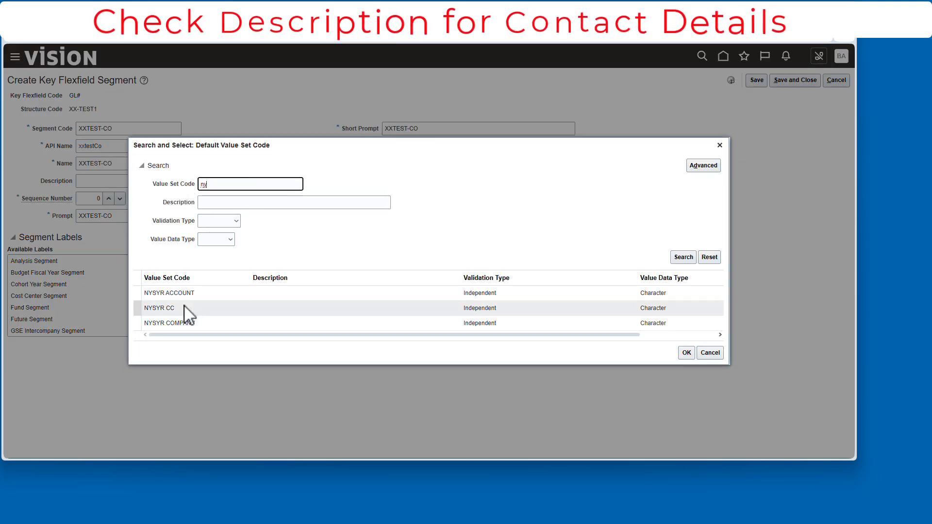
click(187, 323)
click(687, 353)
Step: Label the XXTEST-CO segment as the Primary Balancing Segment, then save and close it
scroll(90, 294, down, 3)
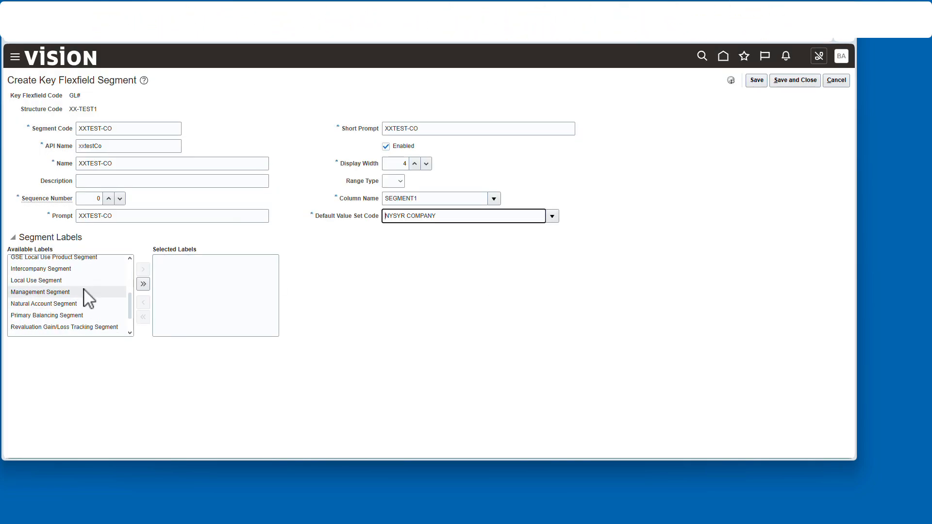
scroll(83, 306, down, 3)
click(63, 283)
click(143, 269)
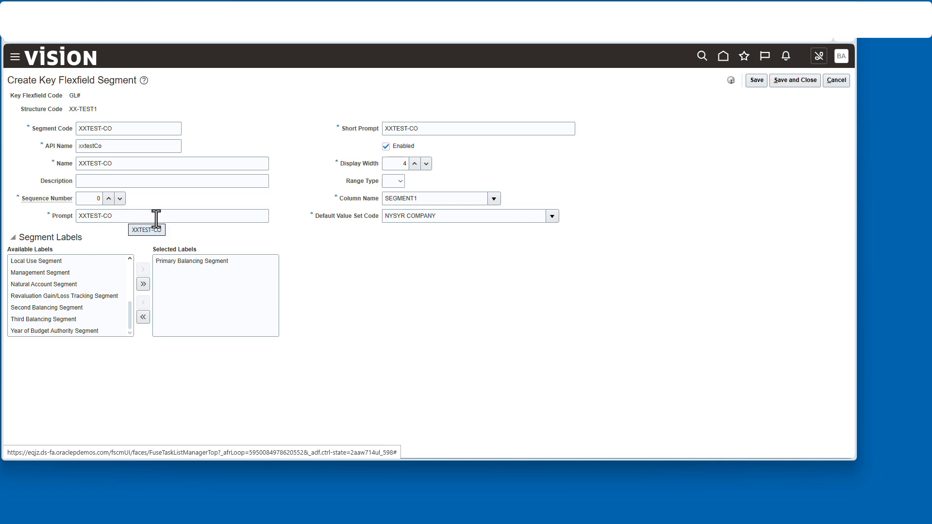
click(793, 82)
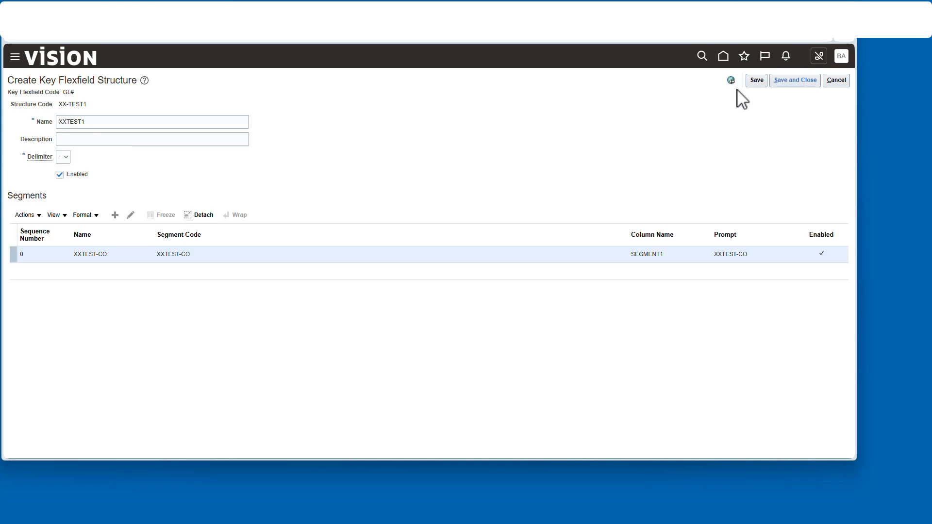
Step: Add a second segment named XXTESTACCT with API name xxtestacct, display width 6, sequence number 1 and column SEGMENT2
click(114, 213)
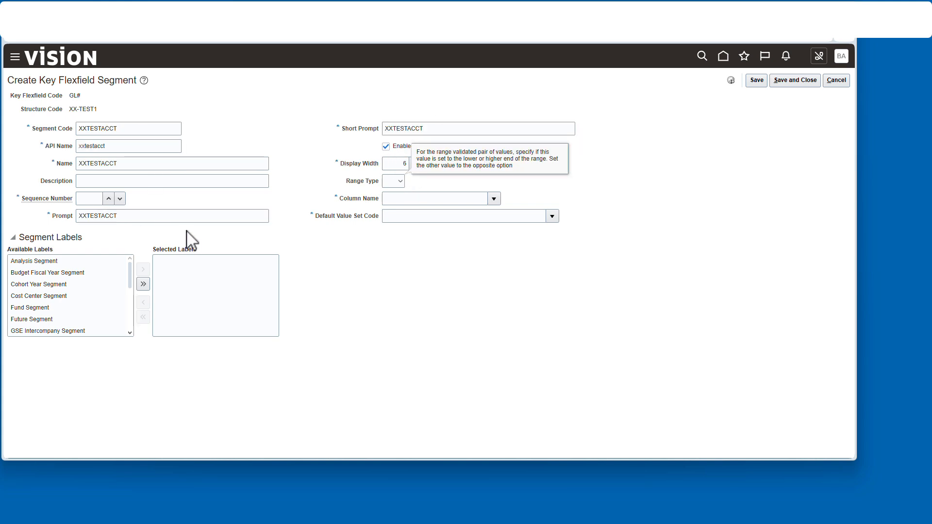
click(109, 198)
click(493, 199)
click(443, 244)
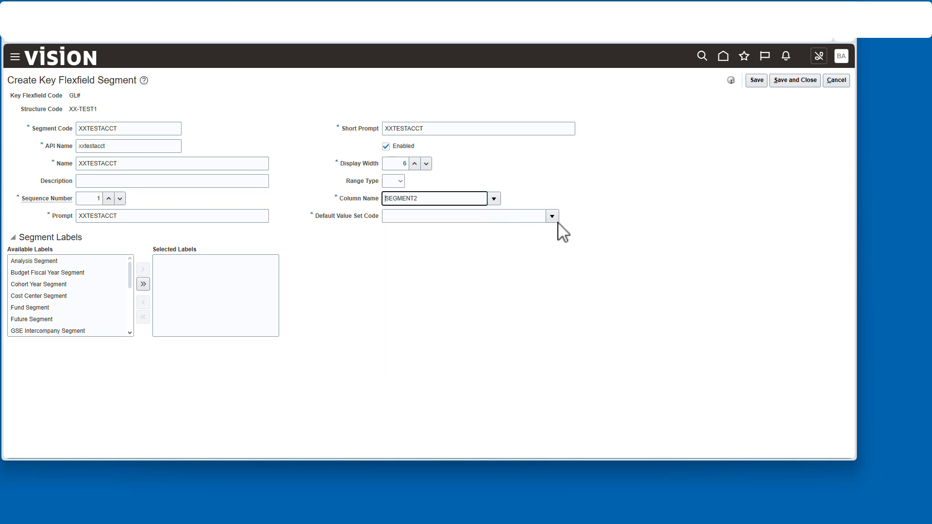
Step: Search the value sets for "SUPER" and assign SUPERACCTVS as the default value set of the XXTESTACCT segment
click(552, 217)
click(395, 378)
click(212, 199)
text(SUP)
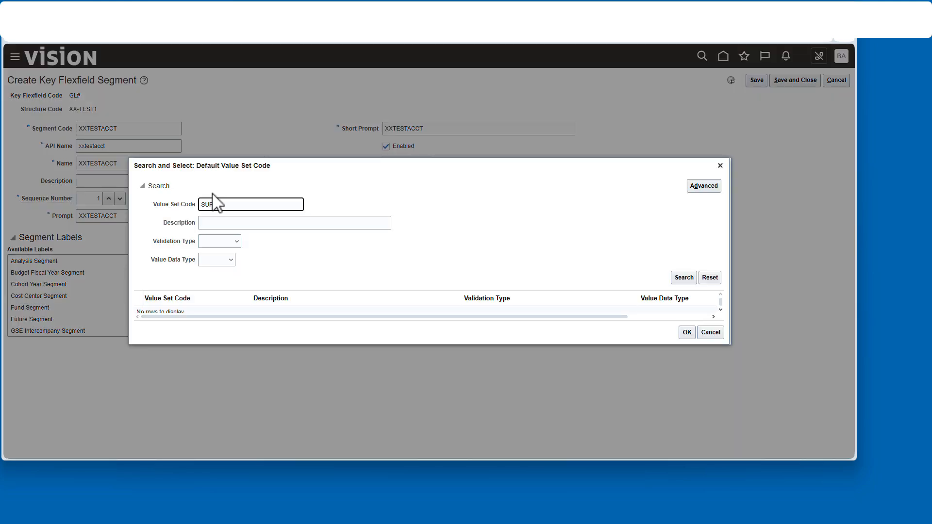
text(ER)
key(Return)
click(189, 310)
click(683, 335)
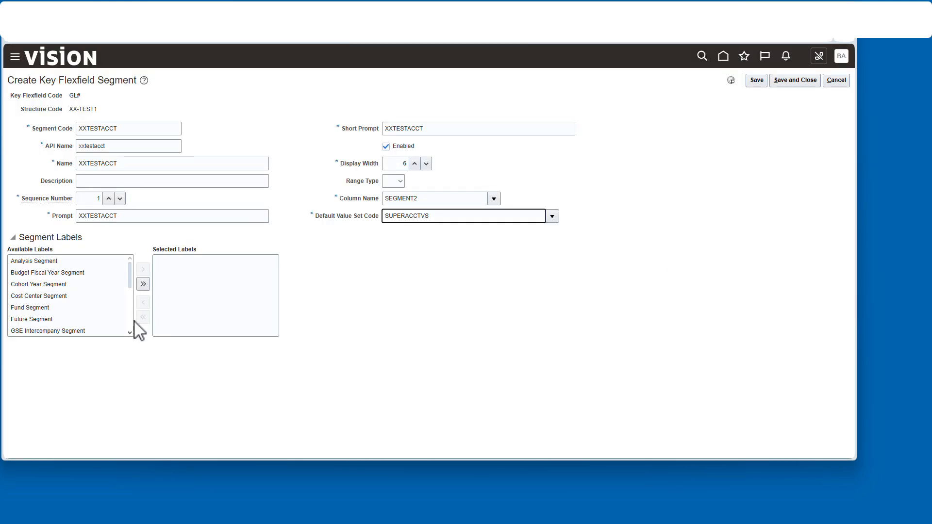
Step: Label the XXTESTACCT segment as the Natural Account Segment, then save and close it
scroll(72, 296, down, 3)
click(44, 272)
click(143, 269)
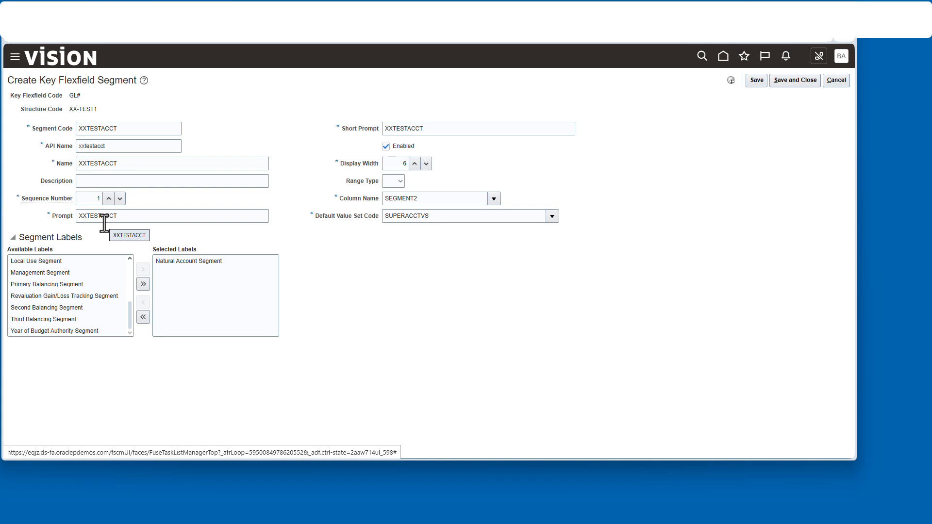
click(796, 80)
Step: Add a third segment XXTESTCC with API name xxtestcc, display width 3, column SEGMENT3 and default value set NYSYR CC, found by searching "NY"
click(117, 216)
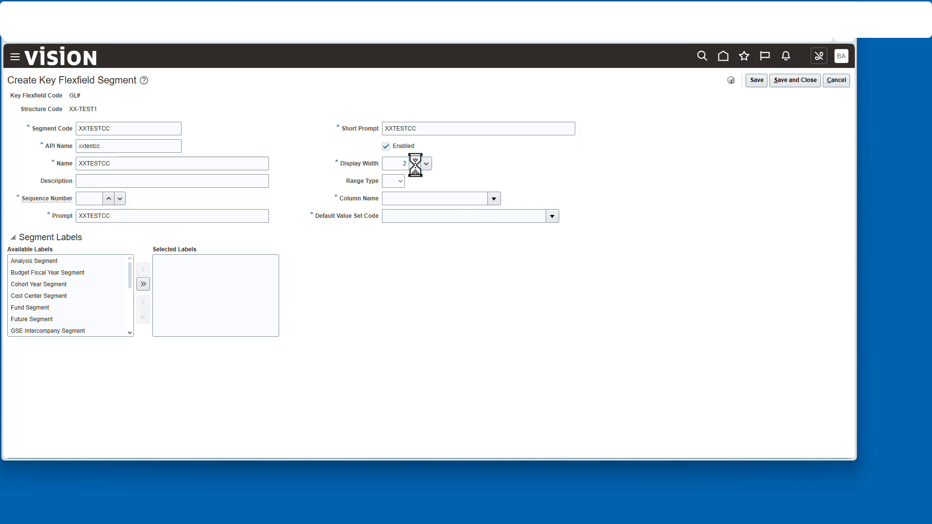
click(440, 260)
click(552, 217)
click(395, 387)
text(NY)
key(Return)
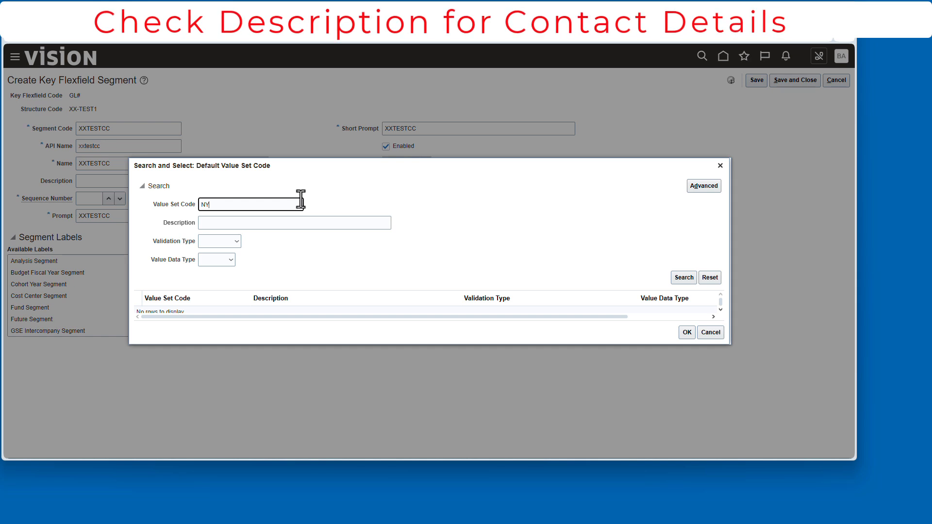
click(204, 311)
click(686, 353)
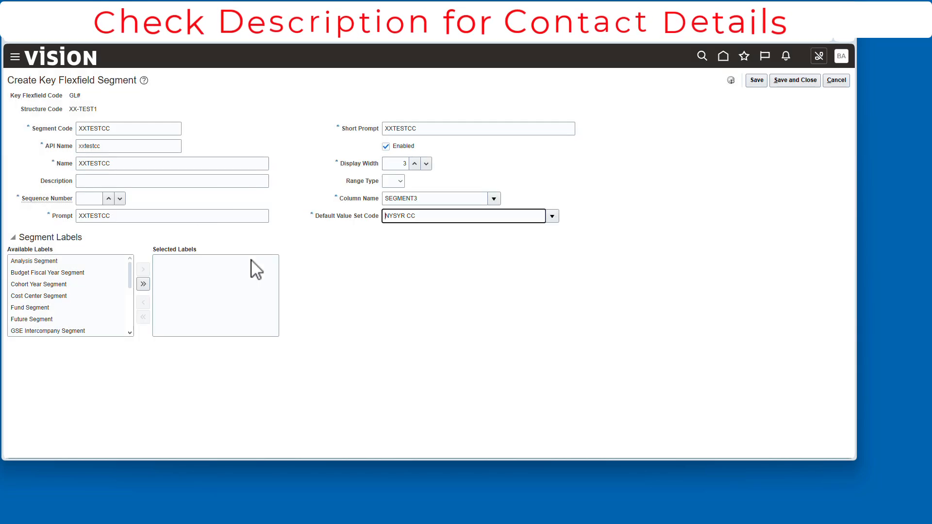
Step: Give XXTESTCC sequence number 2 and the Cost Center Segment label, then save and close both the segment and the XX-TEST1 structure
click(108, 198)
click(109, 199)
click(97, 296)
click(144, 270)
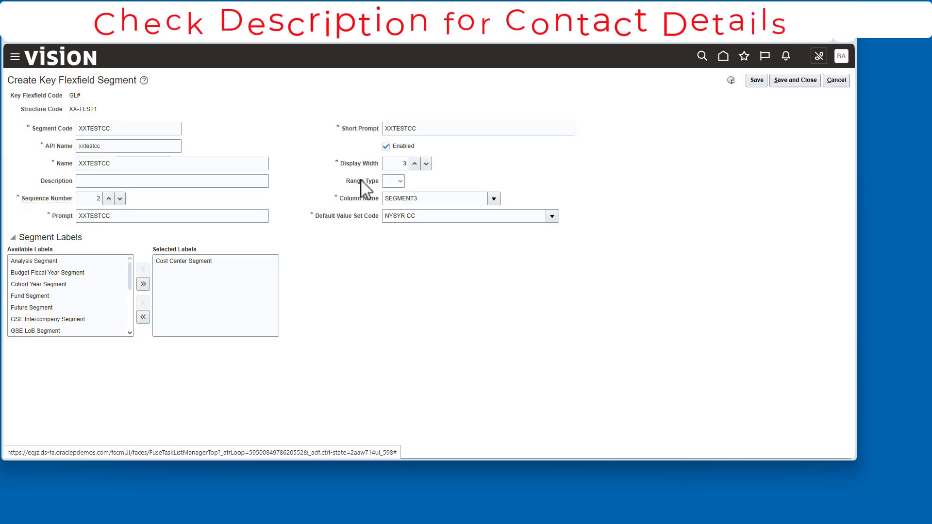
click(814, 81)
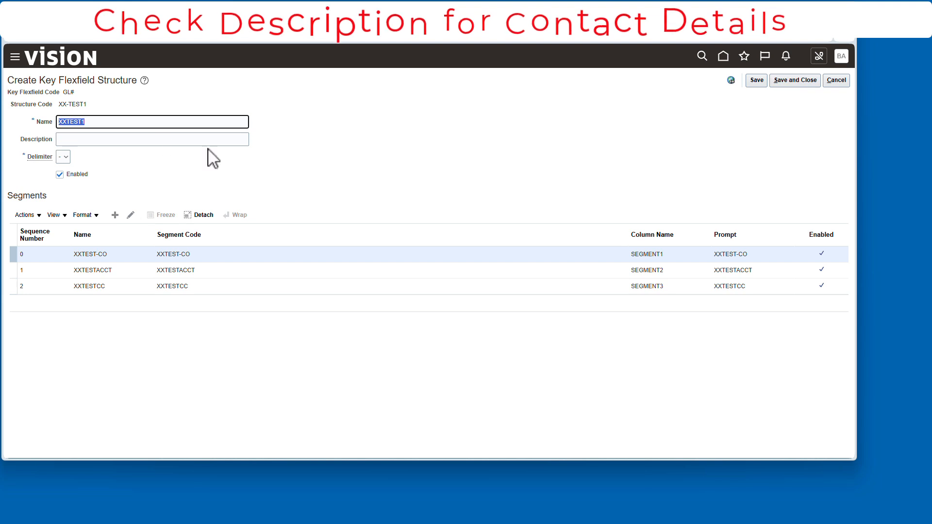
click(88, 104)
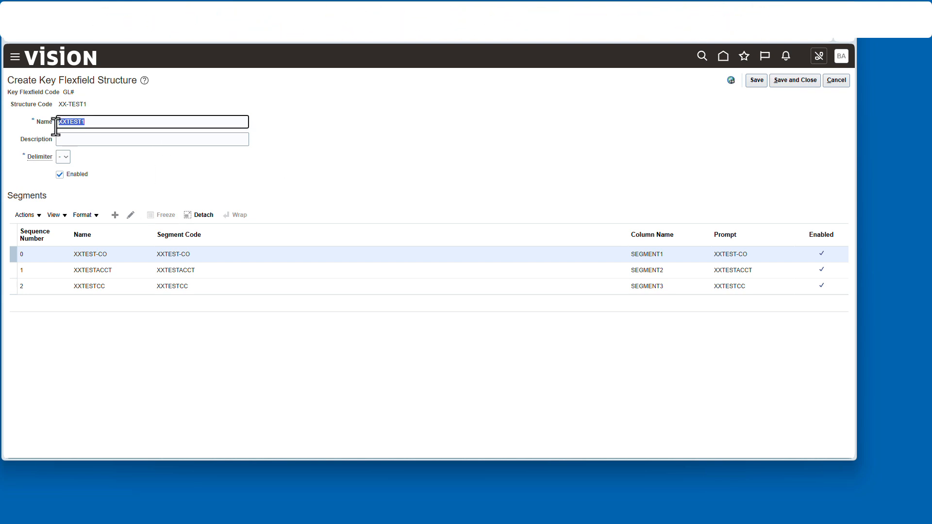
click(804, 81)
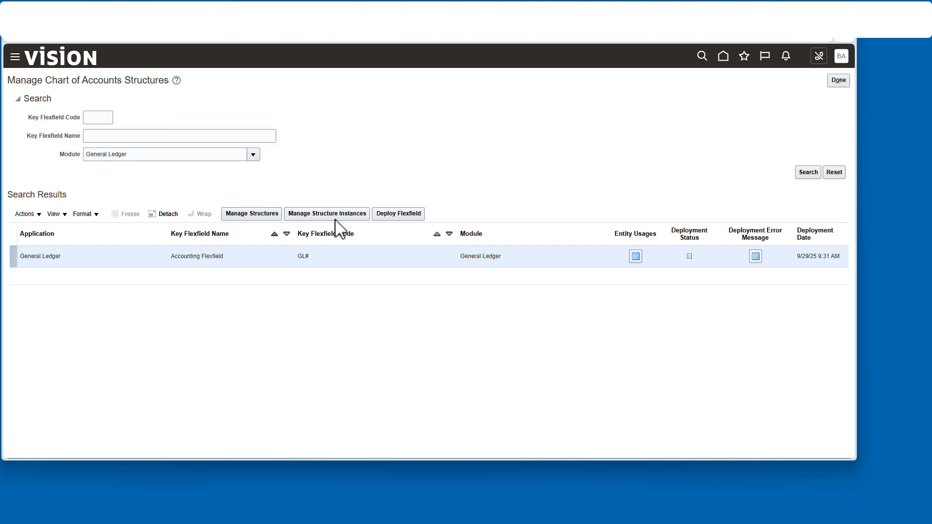
Step: Create an Accounting Flexfield structure instance with code XXTEST1, API name Xxtest1 and name XXTEST1, based on structure XXTEST1
click(336, 216)
click(116, 219)
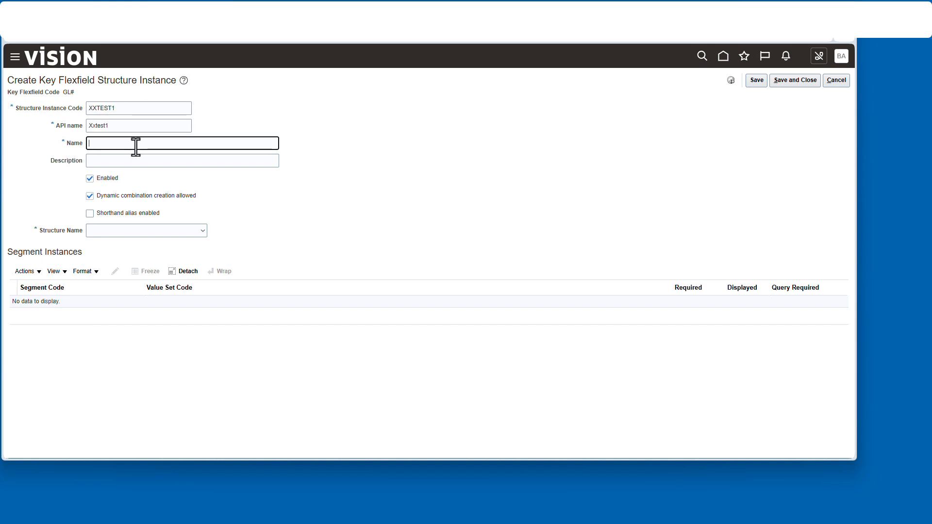
click(203, 231)
scroll(204, 371, down, 1)
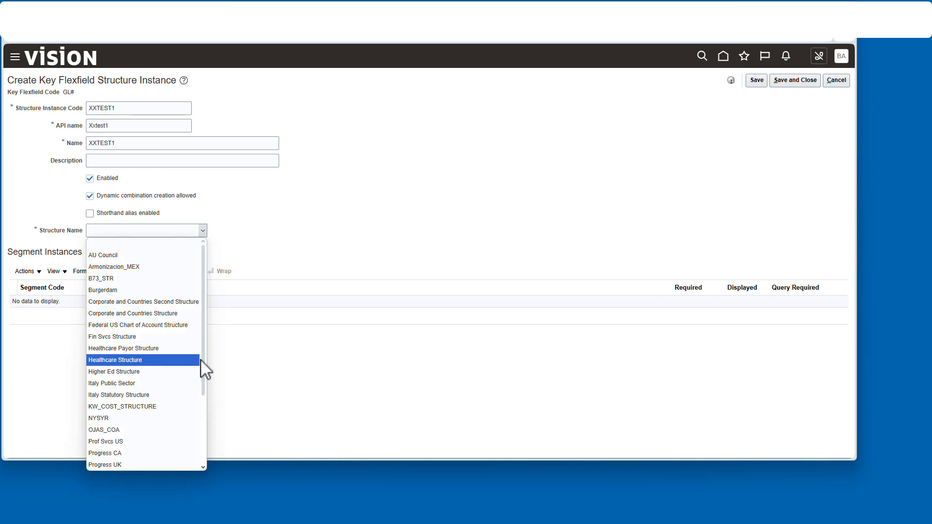
scroll(139, 455, down, 3)
click(138, 454)
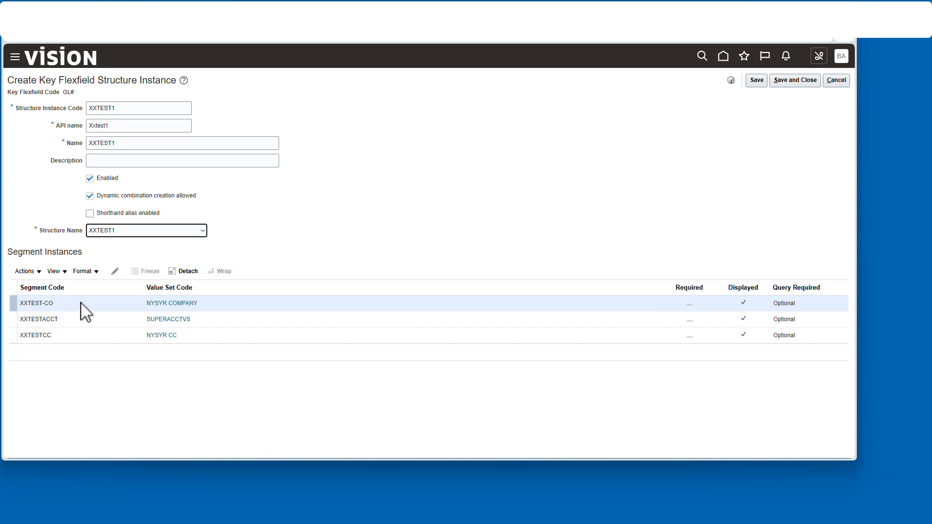
Step: Mark the XXTEST-CO, XXTESTACCT and XXTESTCC segment instances as required, then save the structure instance and return to the chart of accounts structures
click(115, 271)
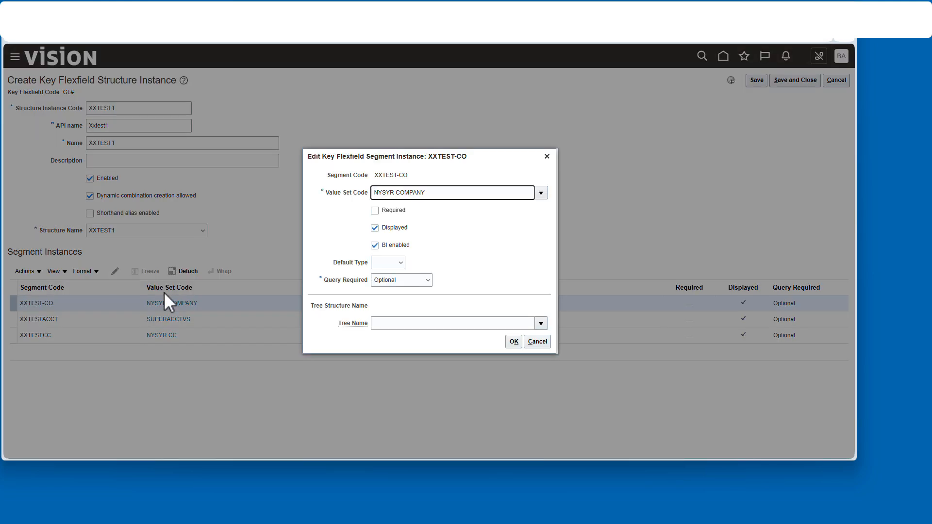
click(233, 319)
click(115, 271)
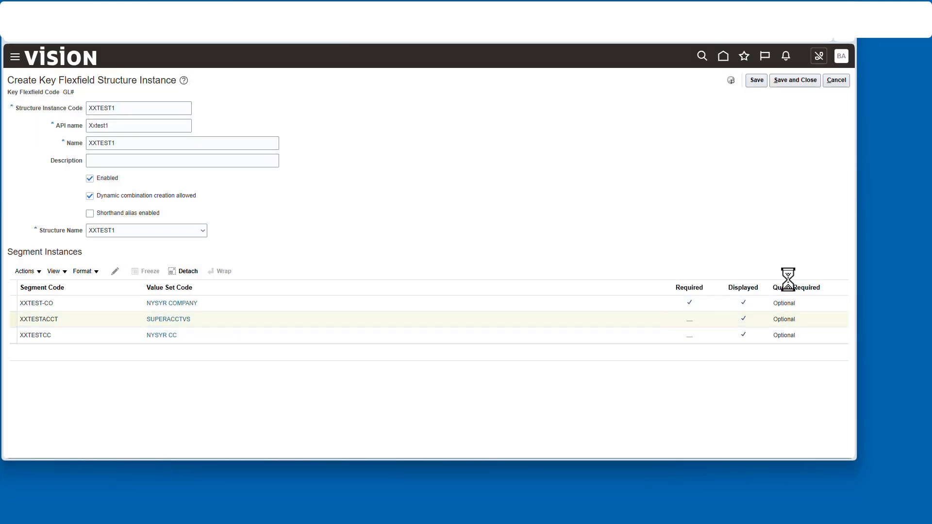
click(375, 210)
click(513, 342)
click(220, 340)
click(115, 271)
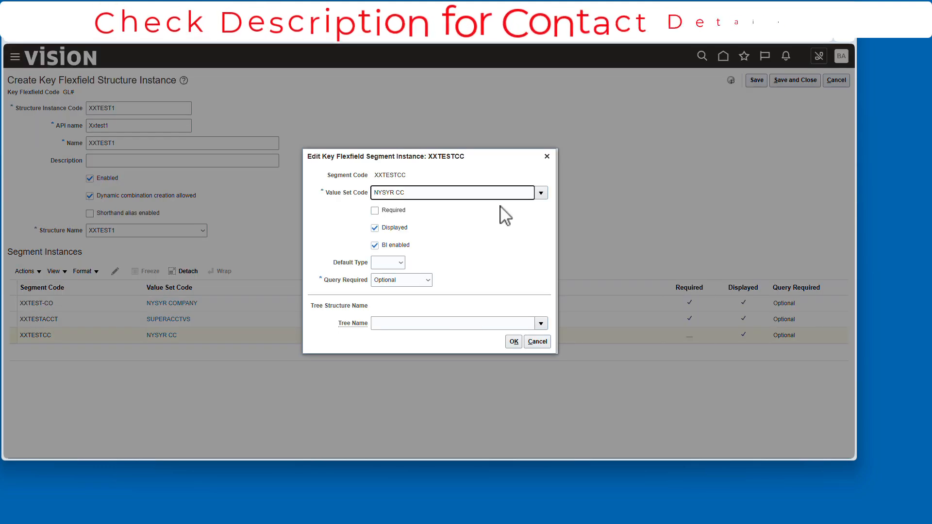
click(374, 209)
click(514, 342)
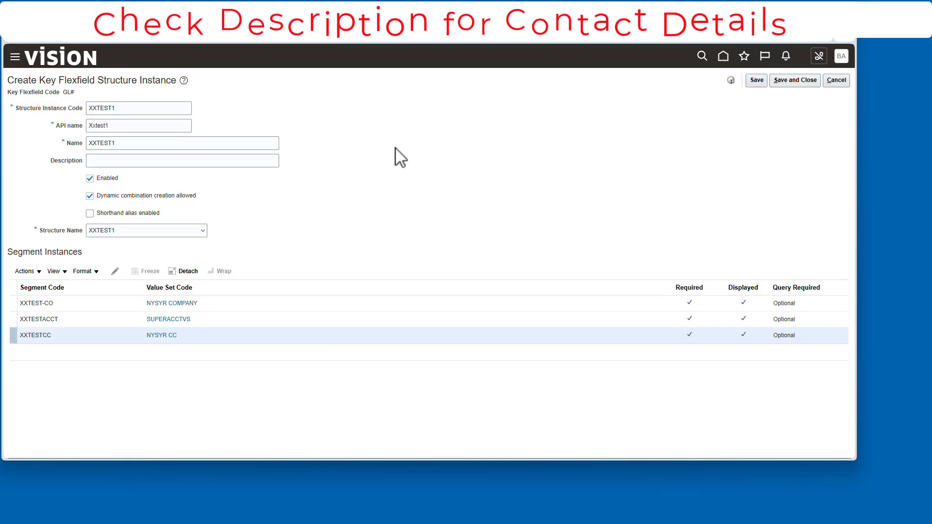
click(806, 80)
click(839, 80)
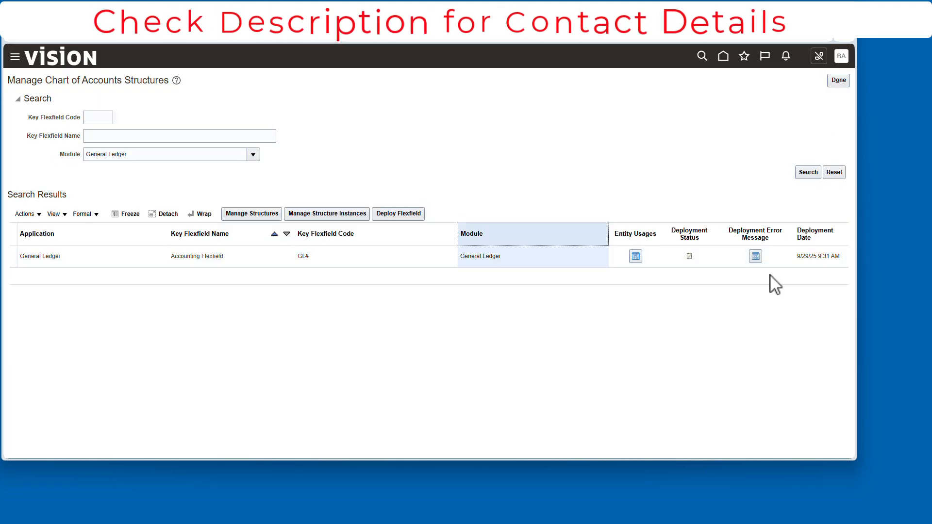
Step: Deploy the Accounting Flexfield GL# and return to the Financial Reporting Structures setup tasks
click(406, 214)
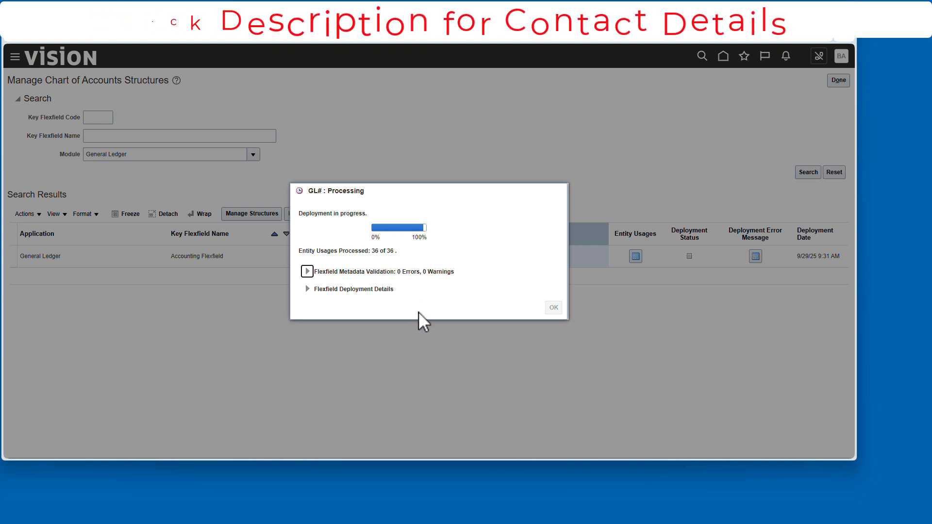
click(555, 312)
click(846, 80)
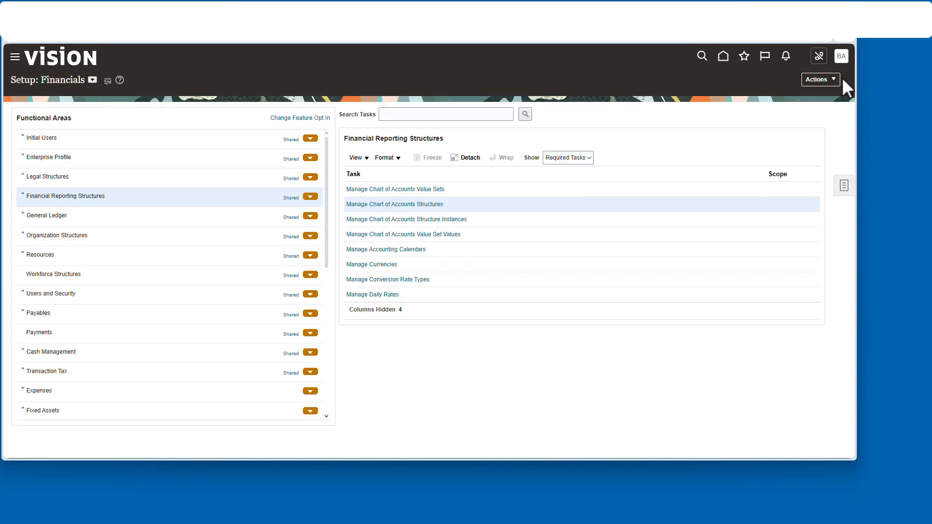
Step: Search the chart of accounts value sets for "SUPER", review all values in SUPERACCTVS, and return to the setup tasks
click(413, 191)
text(SUPER)
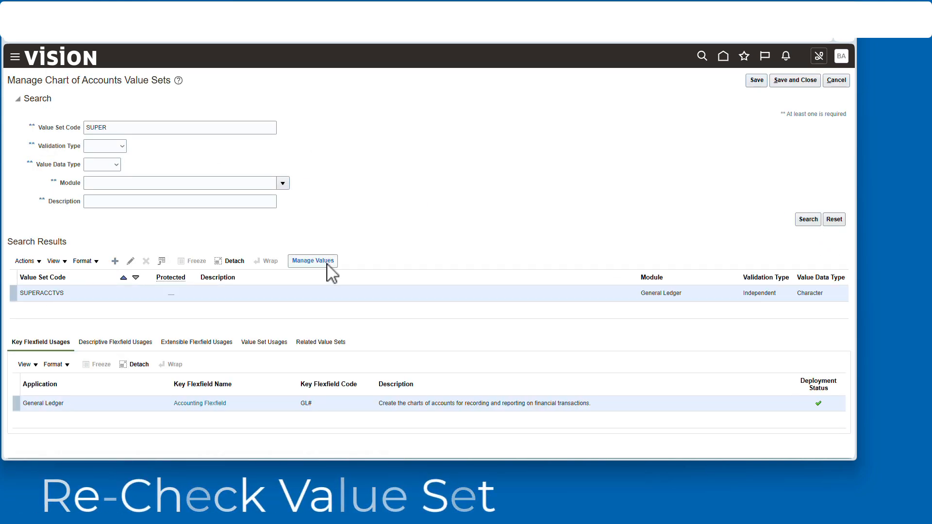
click(327, 263)
click(810, 181)
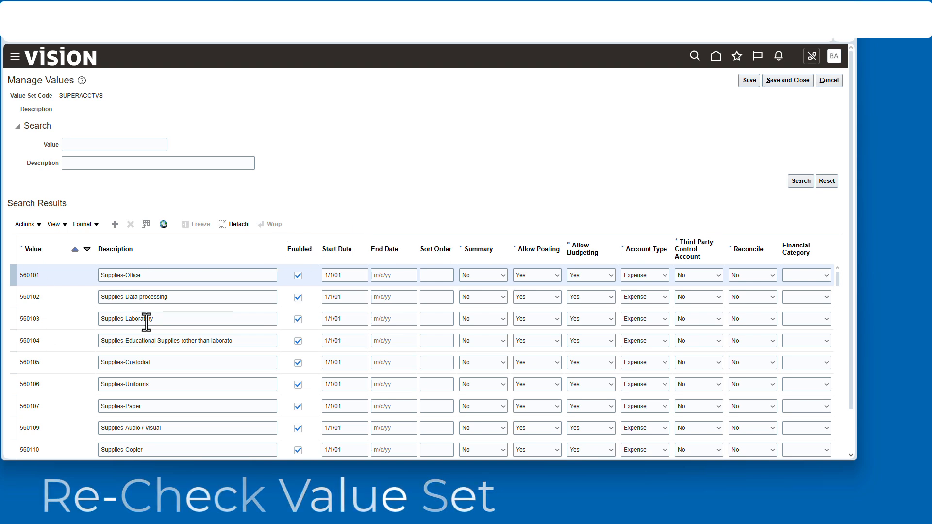
scroll(853, 444, down, 1)
scroll(843, 429, down, 10)
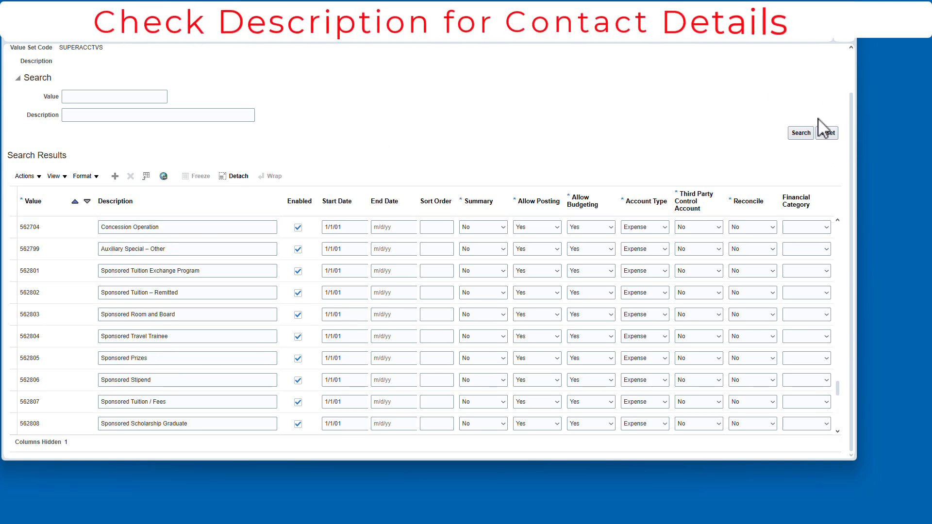
scroll(830, 129, up, 1)
click(839, 80)
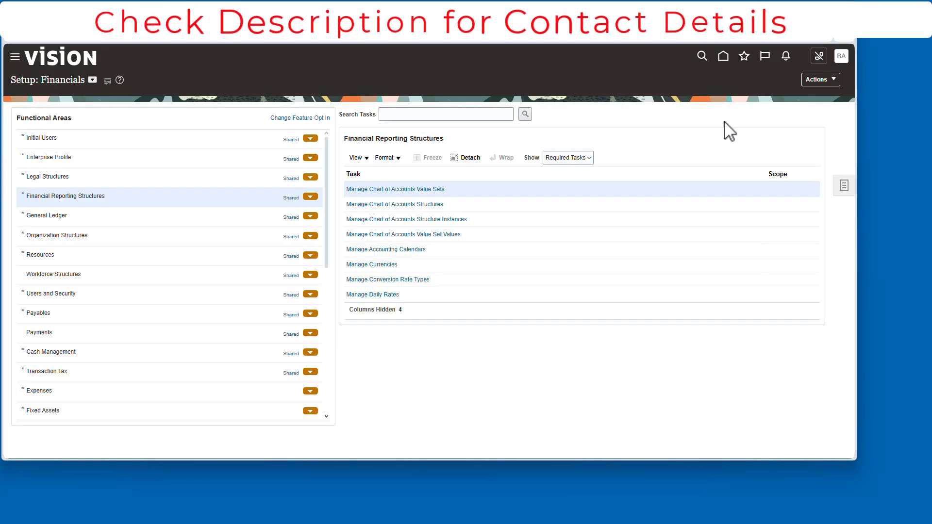